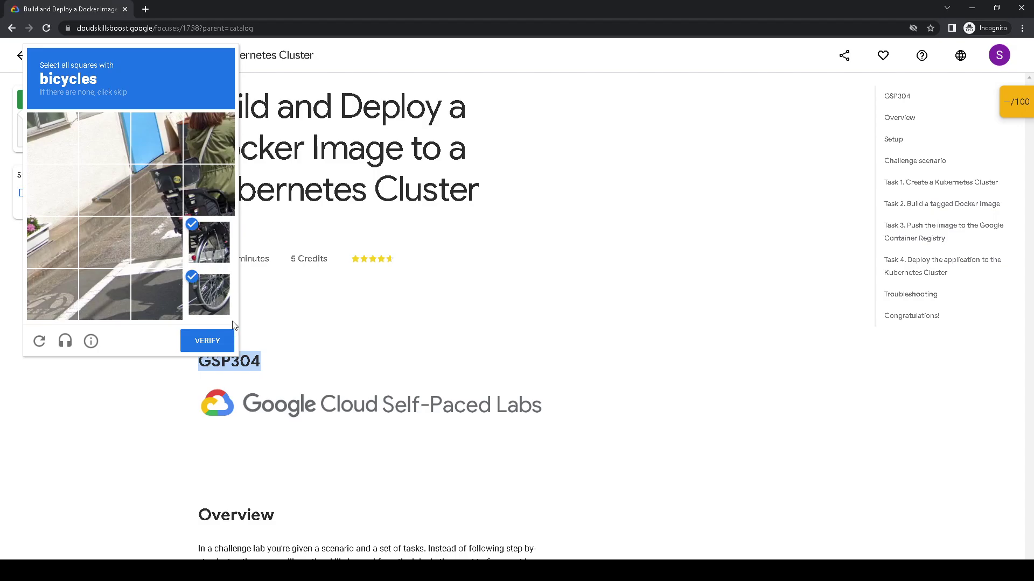
Step: Submit the bicycle image verification to start the lab, and open the Google Console sign-in with the prefilled student username
click(207, 341)
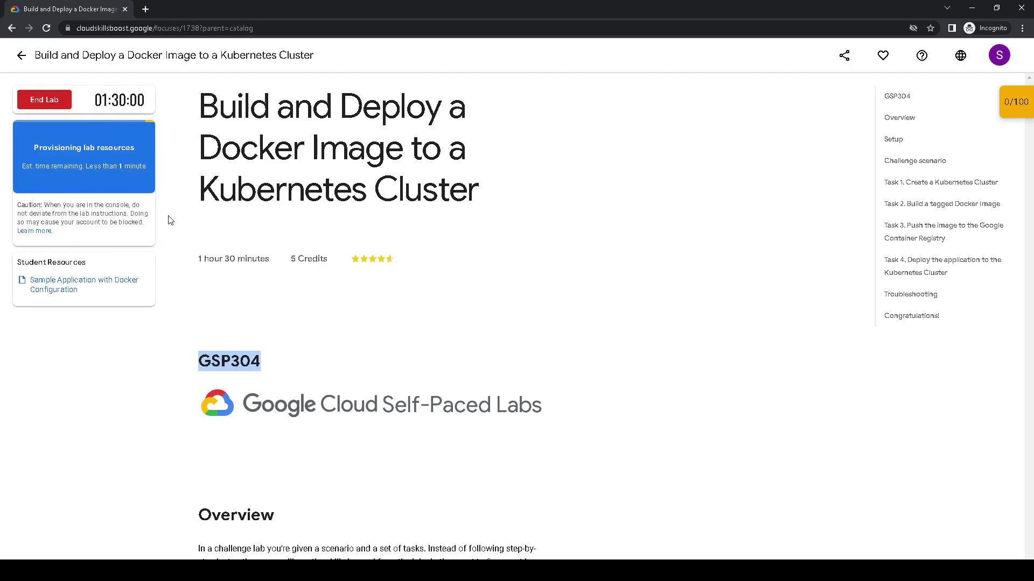
click(554, 571)
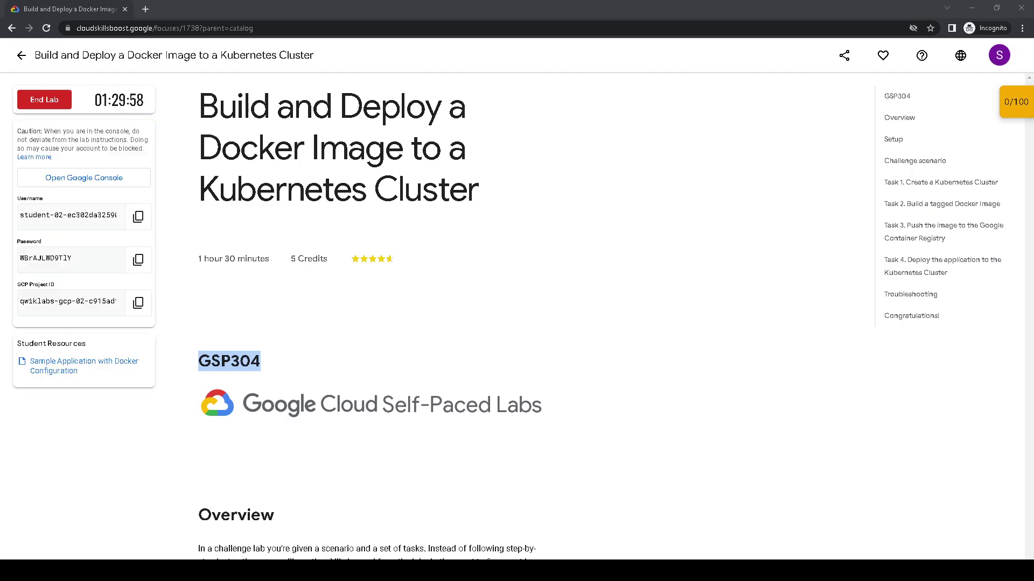
click(67, 183)
click(607, 391)
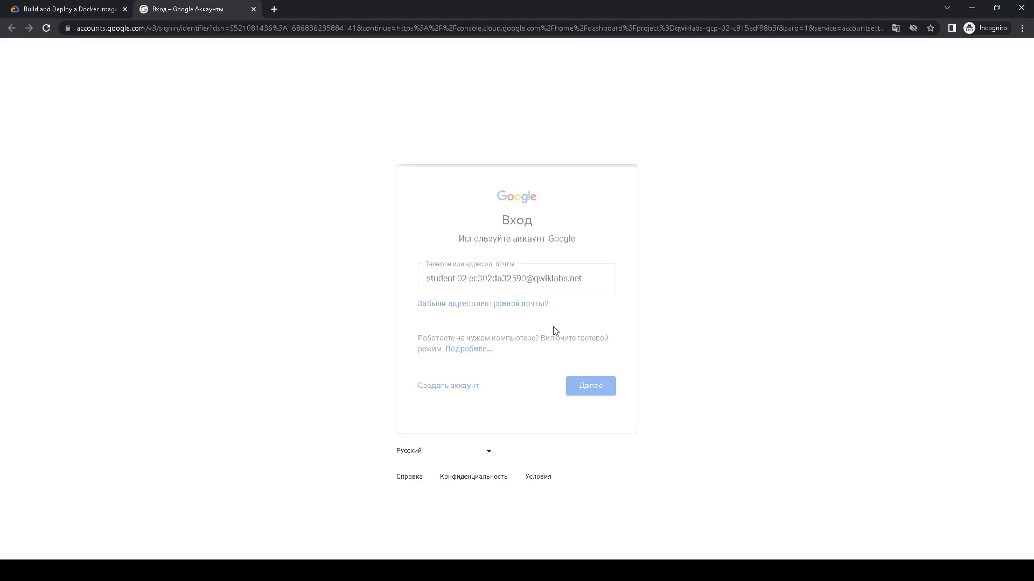
Step: Copy the lab's account password from the lab page and enter it to sign in to Google Cloud
click(49, 10)
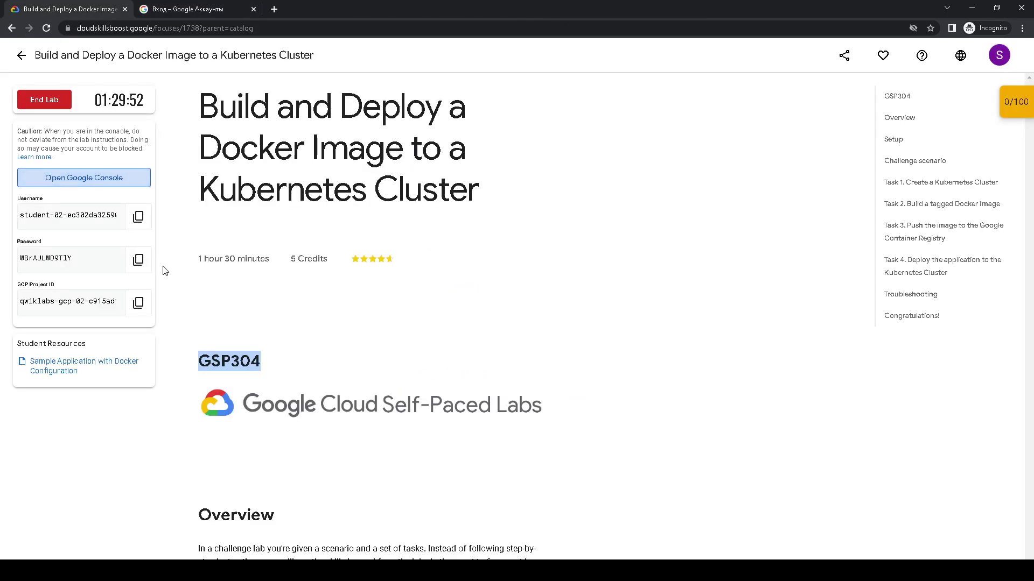
click(138, 259)
click(227, 9)
key(ctrl+v)
click(603, 374)
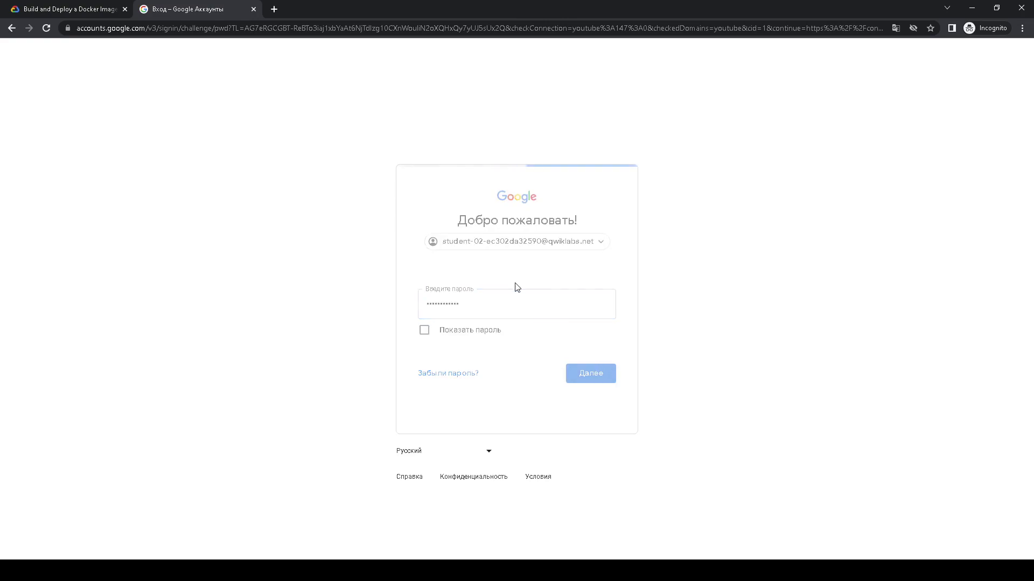
Step: Examine the lab's challenge scenario and the Task 1 requirements for the cluster's zone, machine type and name
click(89, 9)
scroll(435, 314, down, 15)
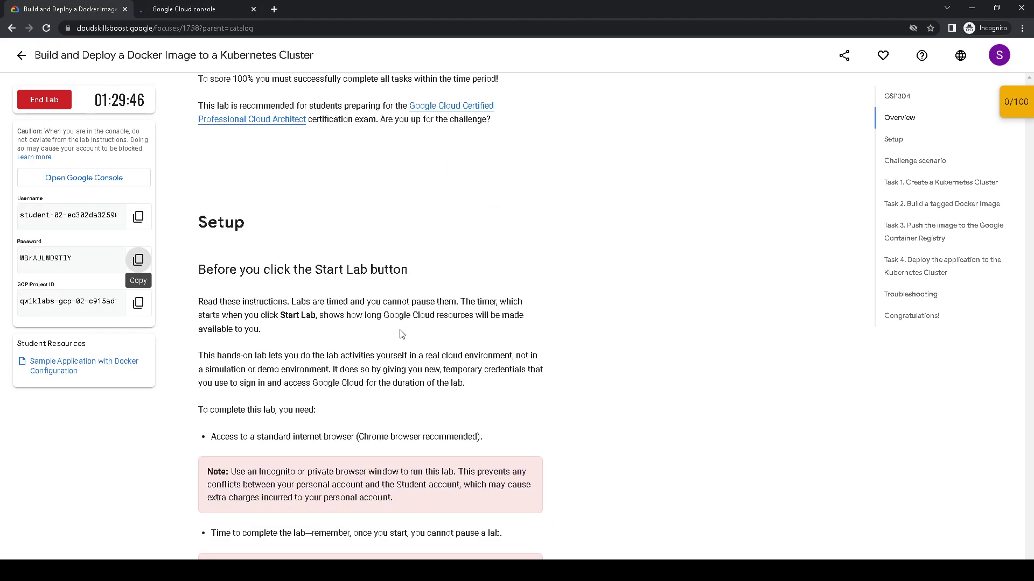
scroll(401, 335, up, 4)
scroll(398, 330, down, 10)
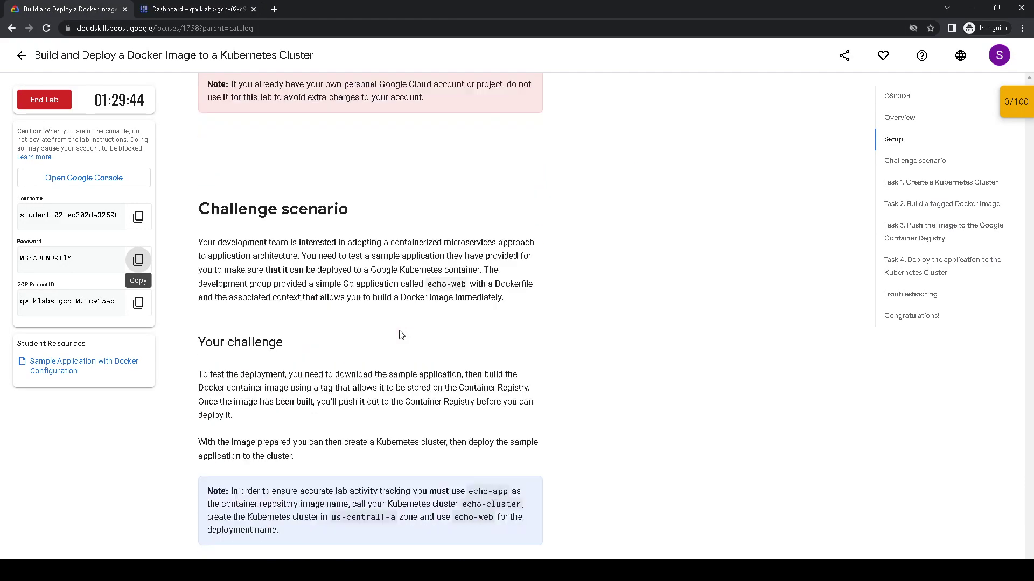
scroll(399, 330, down, 3)
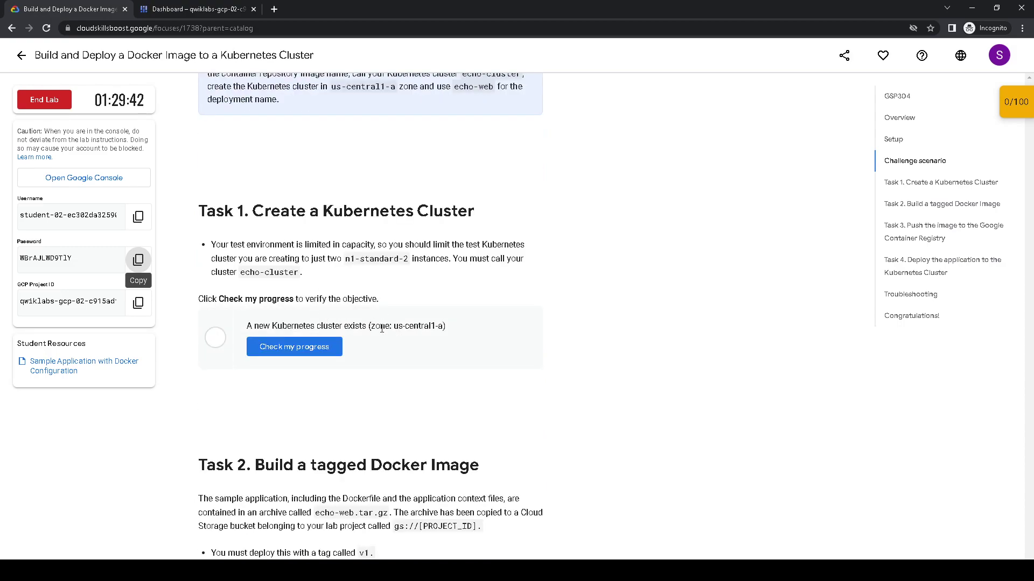
drag(371, 326, 446, 326)
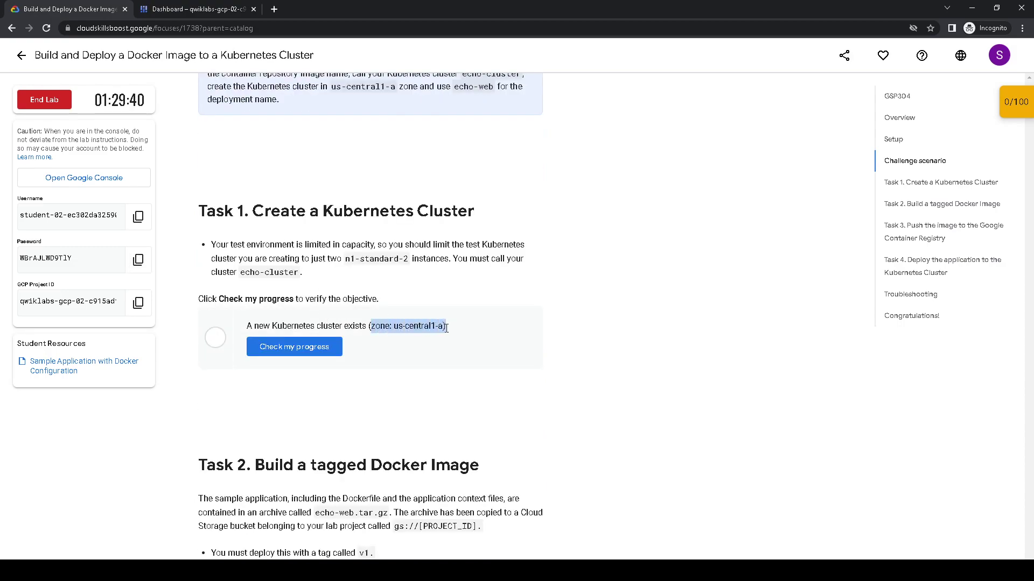
drag(355, 259, 413, 262)
drag(240, 272, 299, 273)
Step: Activate Cloud Shell in the console and recheck the machine type and zone in the Task 1 instructions while it connects
click(216, 9)
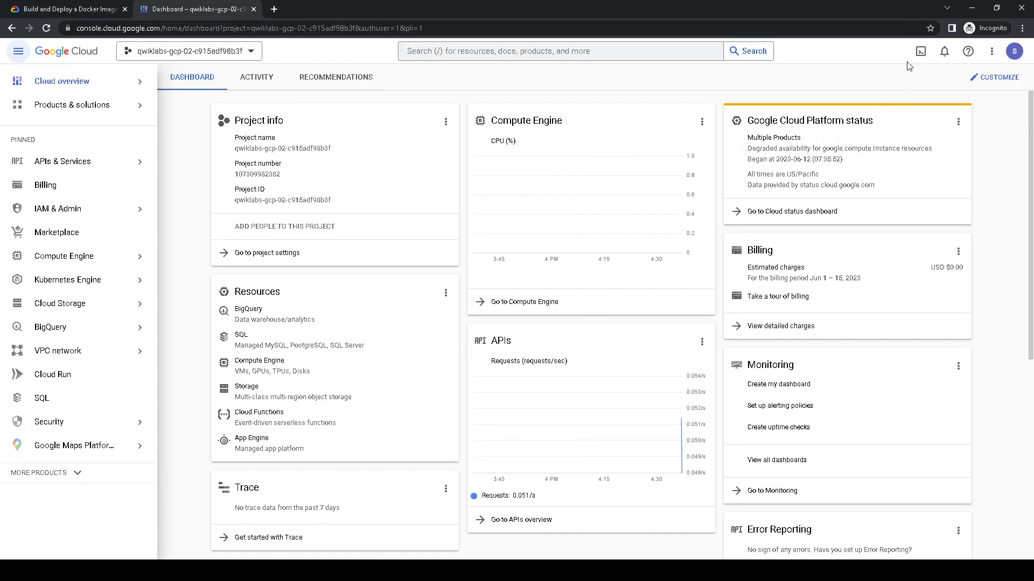
click(929, 57)
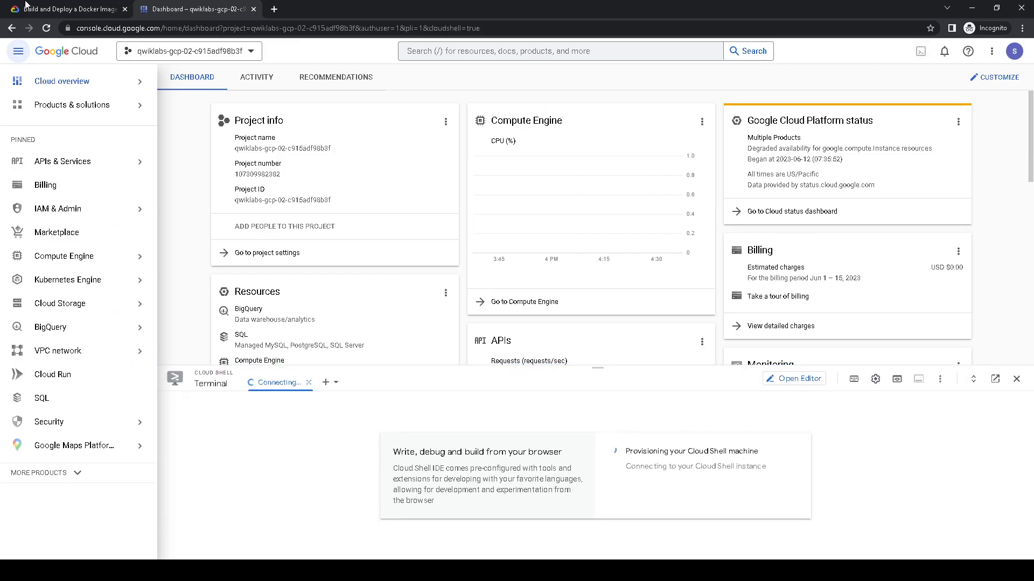
click(54, 10)
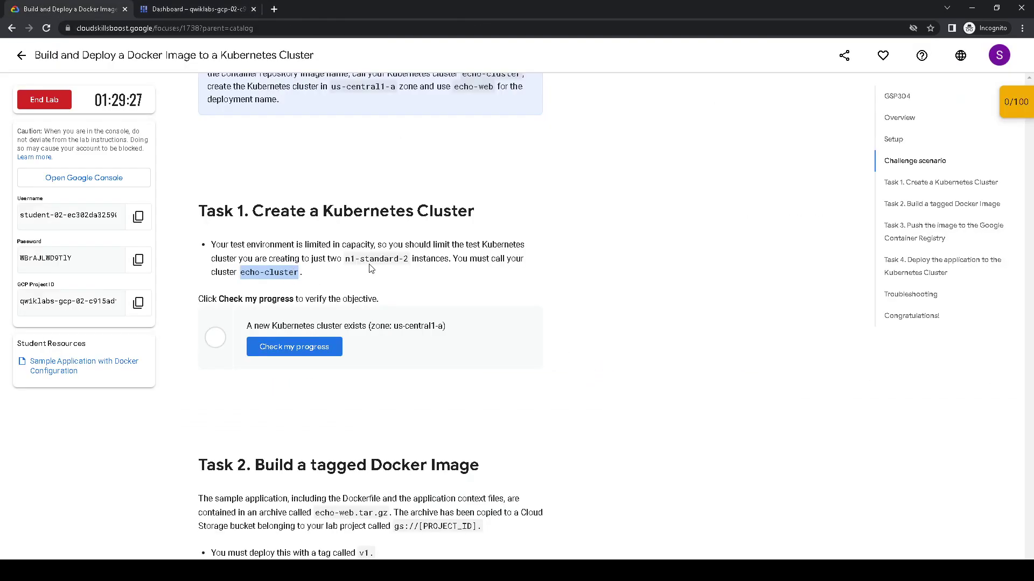
drag(345, 259, 410, 262)
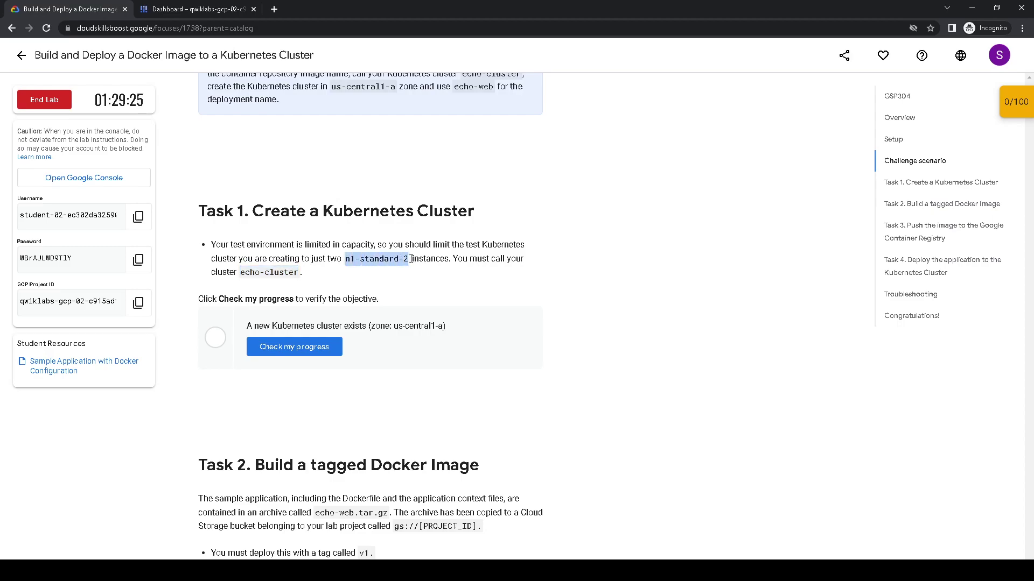
drag(394, 325, 443, 325)
Step: Run gcloud auth list in Cloud Shell and authorize it to use the account's credentials
click(191, 13)
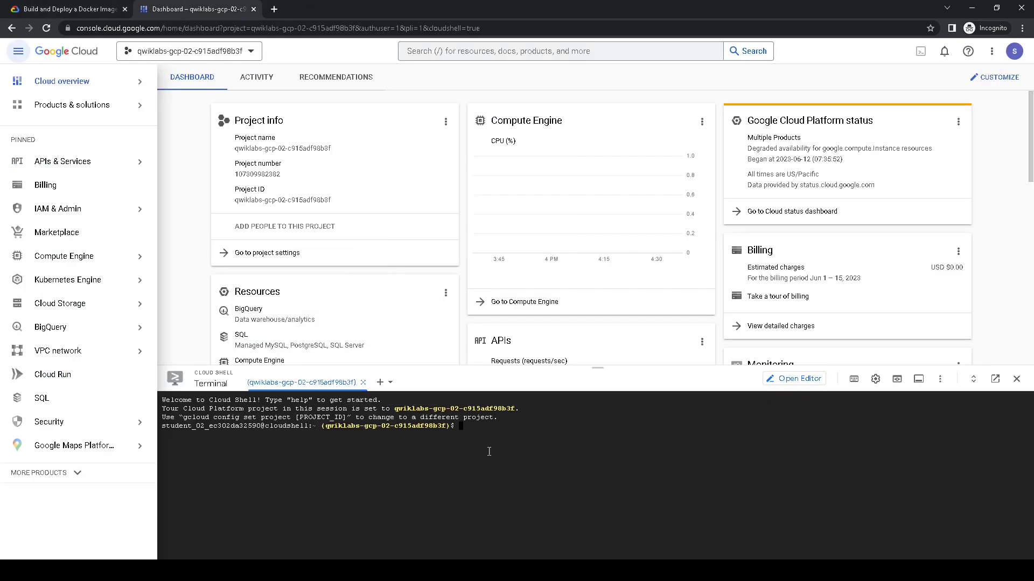
text(gcloud auth list)
key(Return)
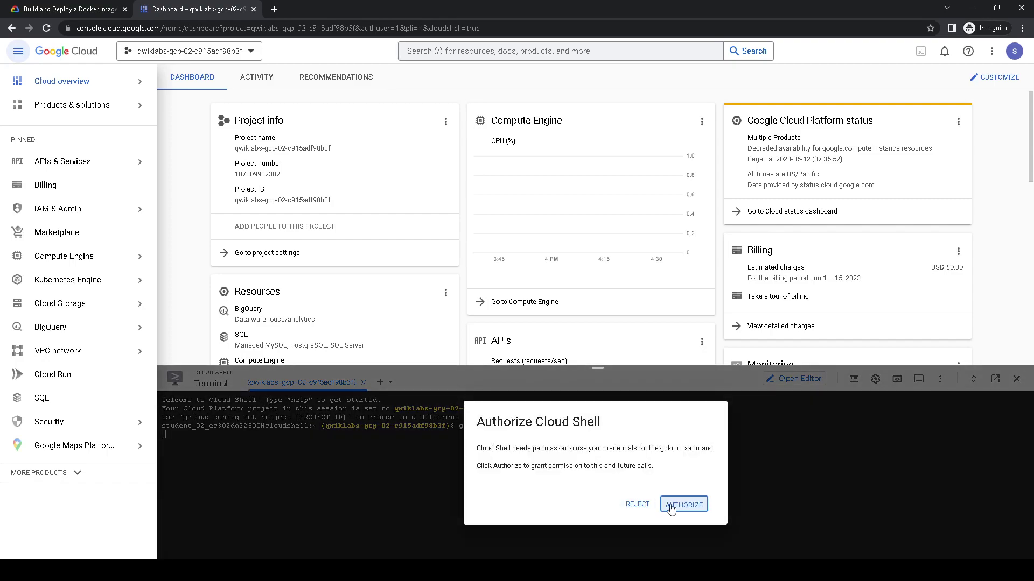
click(673, 506)
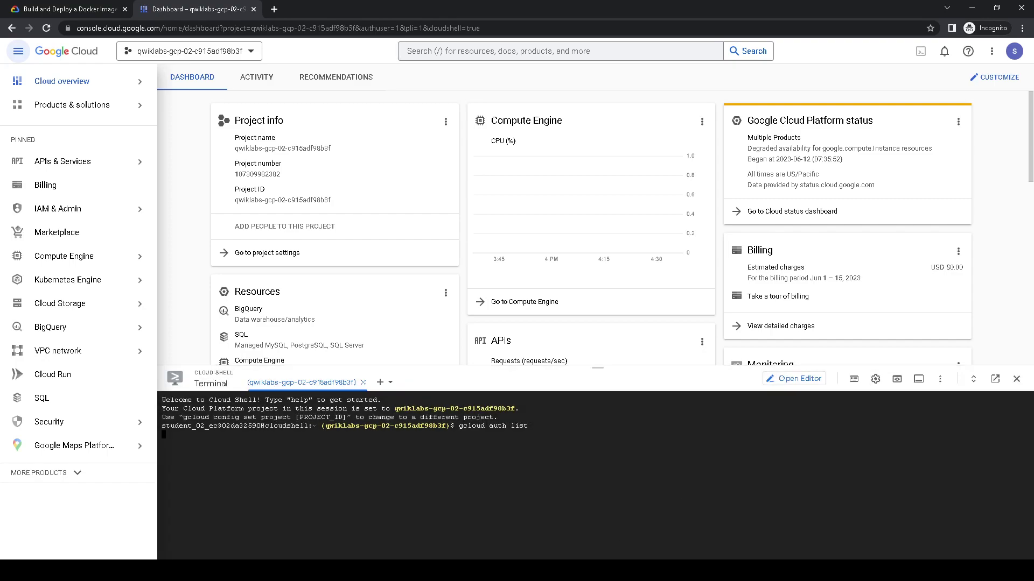
Step: Create Kubernetes cluster echo-cluster with gcloud, using 2 nodes, zone us-central1-a and machine type n1-standard-2
key(alt+Tab)
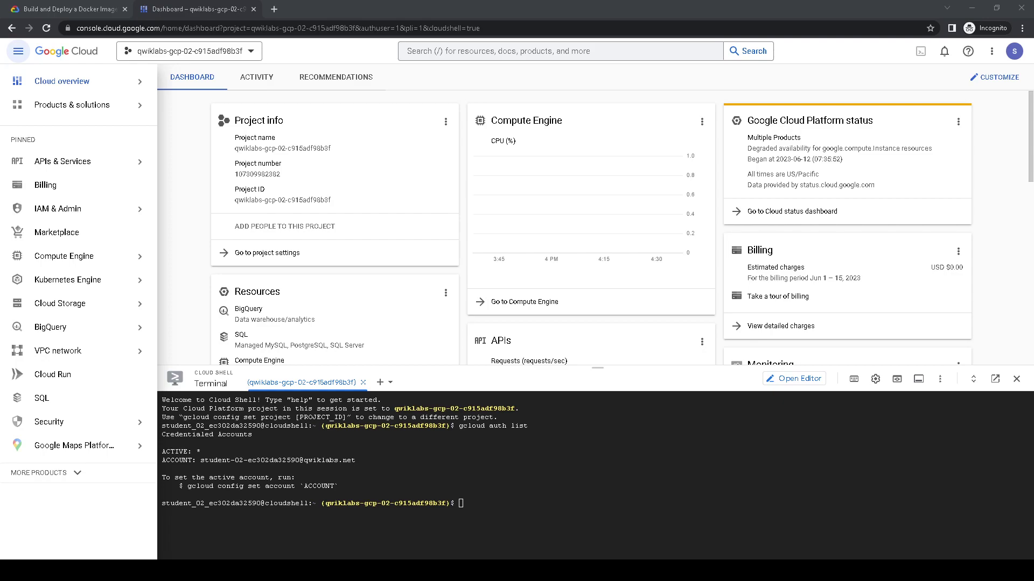
key(alt+Tab)
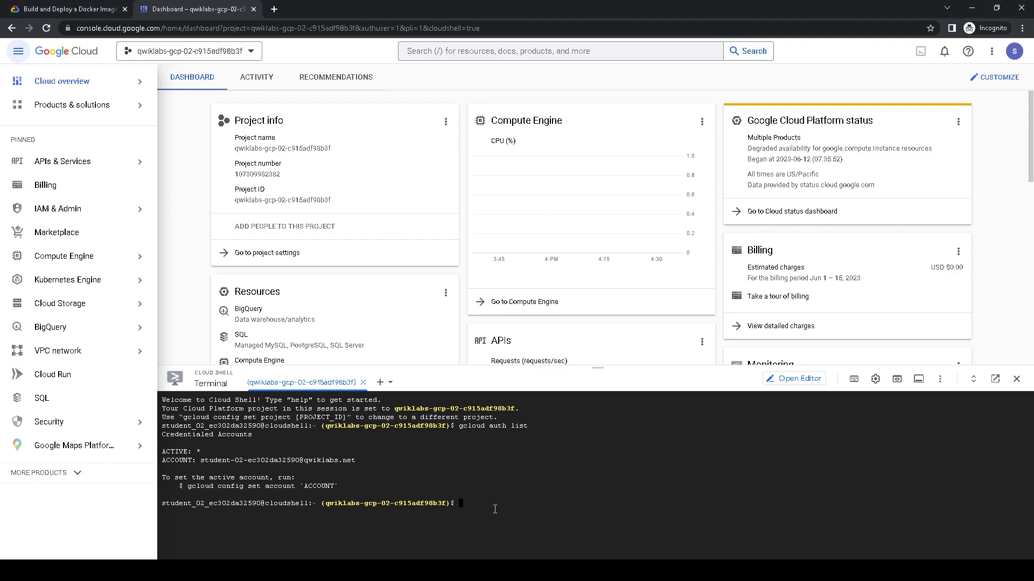
key(ctrl+v)
key(Return)
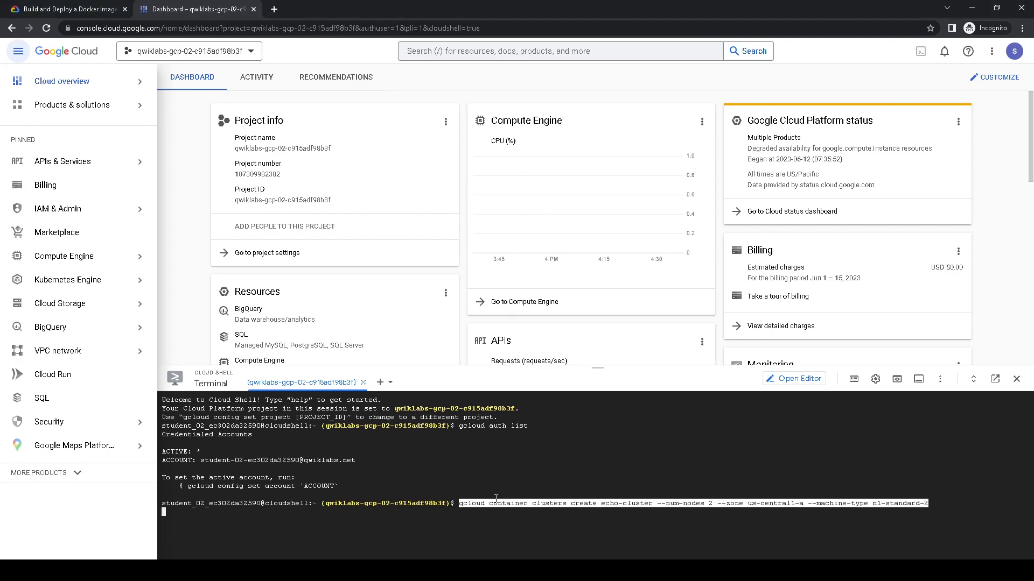
click(608, 502)
drag(601, 502, 804, 502)
drag(872, 503, 933, 503)
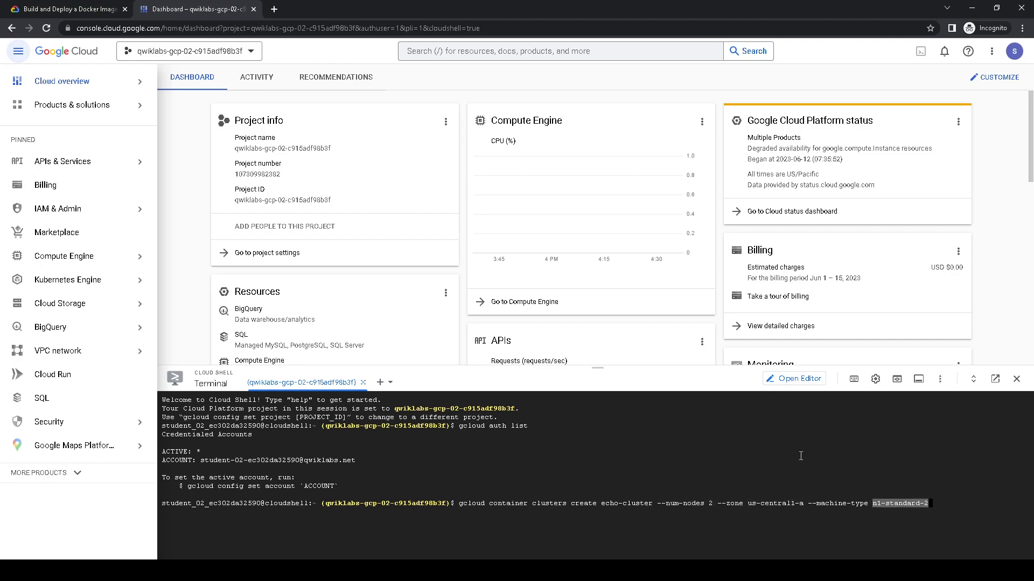
click(939, 496)
key(Return)
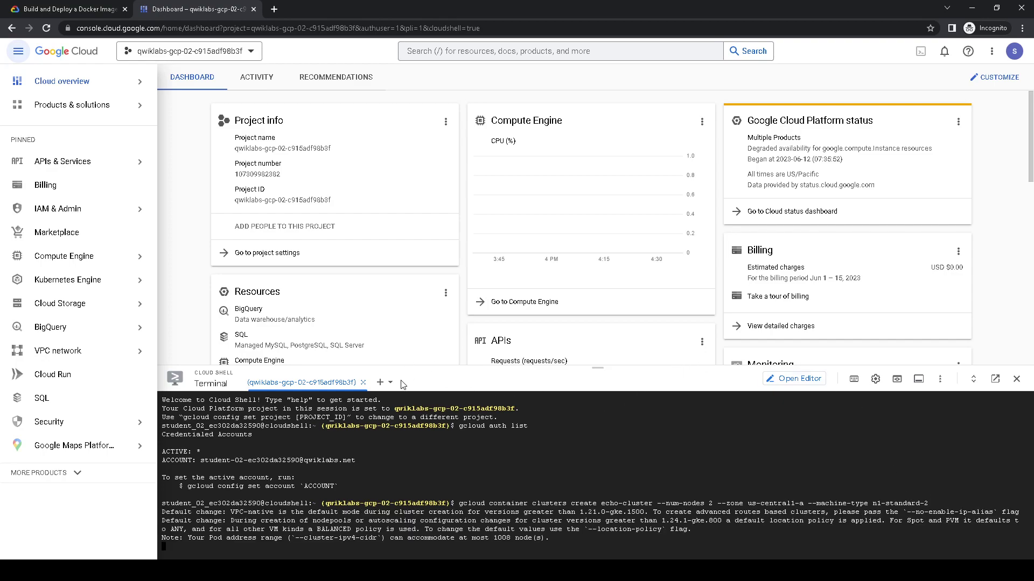
Step: Open a second Cloud Shell terminal session and review the archive and tag requirements of Task 2 in the lab
click(380, 383)
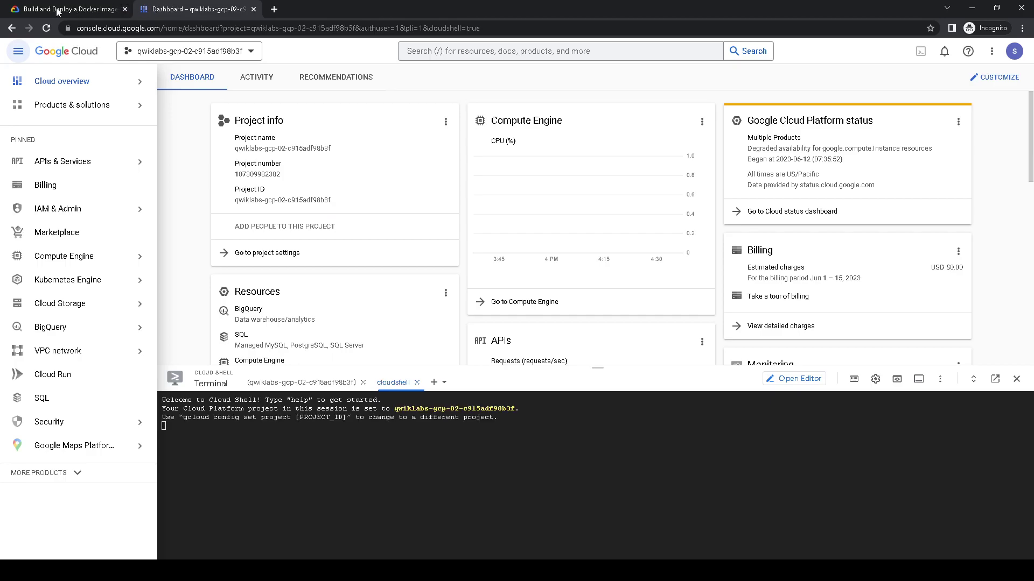
click(61, 9)
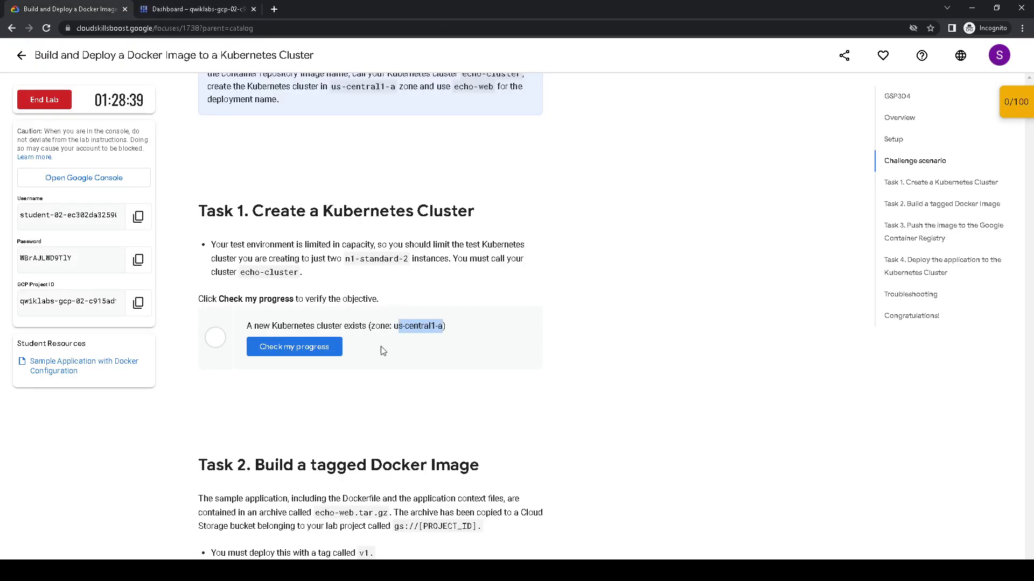
scroll(385, 348, down, 5)
drag(190, 211, 490, 203)
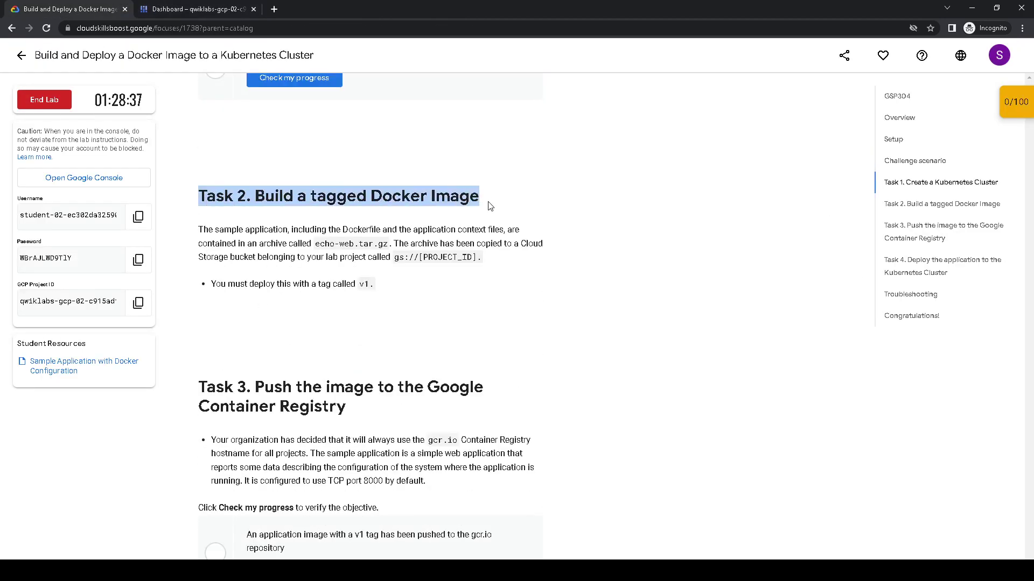
drag(315, 243, 540, 274)
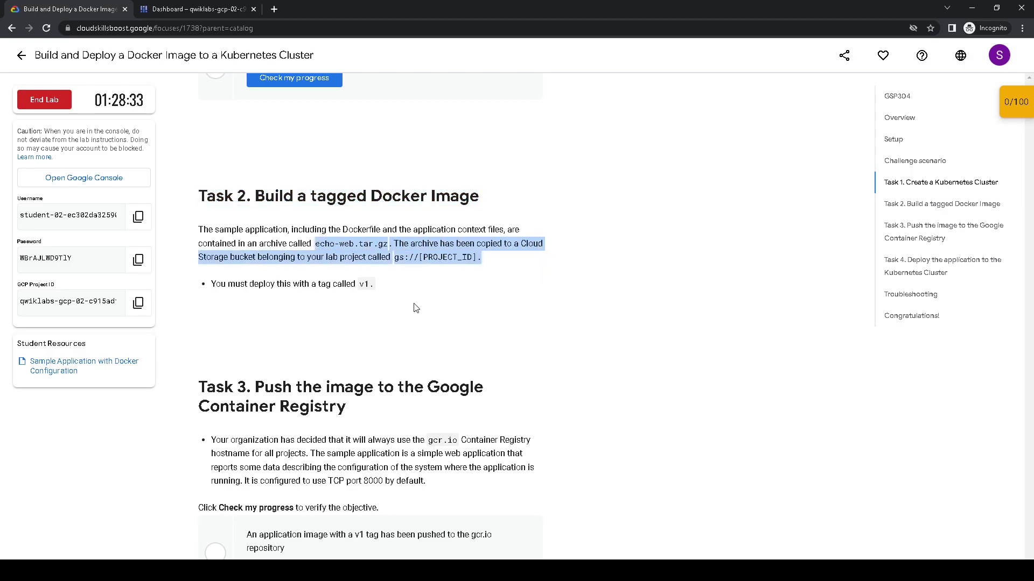
drag(375, 285, 310, 285)
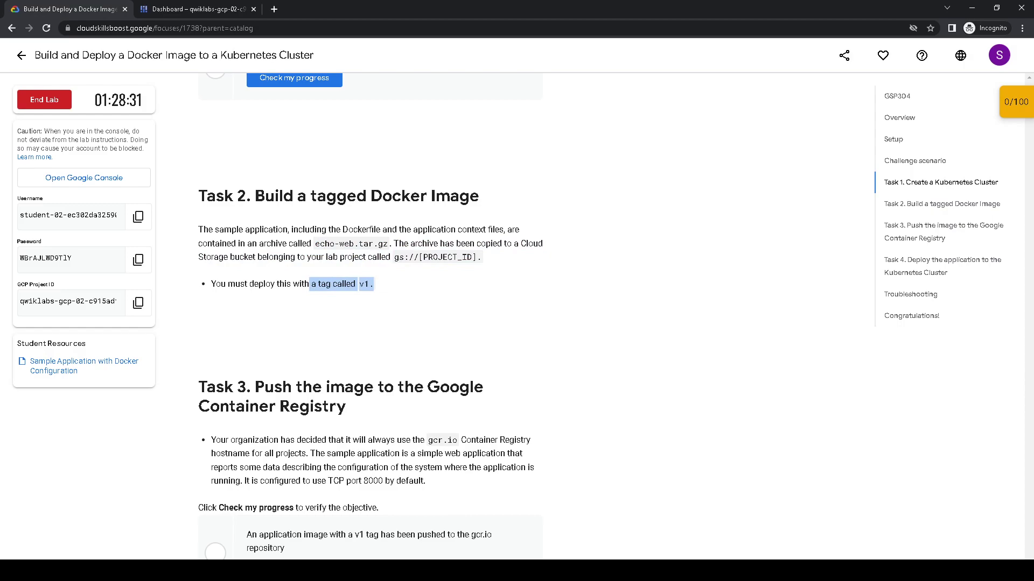
Step: Copy gs://sureskills-ql/challenge-labs/ch04-kubernetes-app-deployment/echo-web.tar.gz to the current directory with gsutil and extract it with tar -xvf
key(alt+Tab)
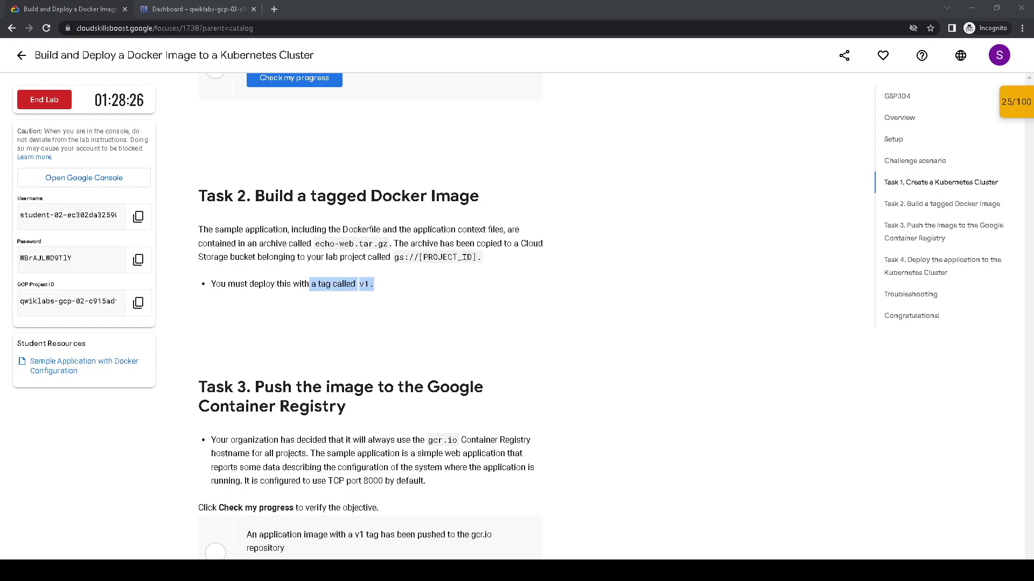
click(229, 9)
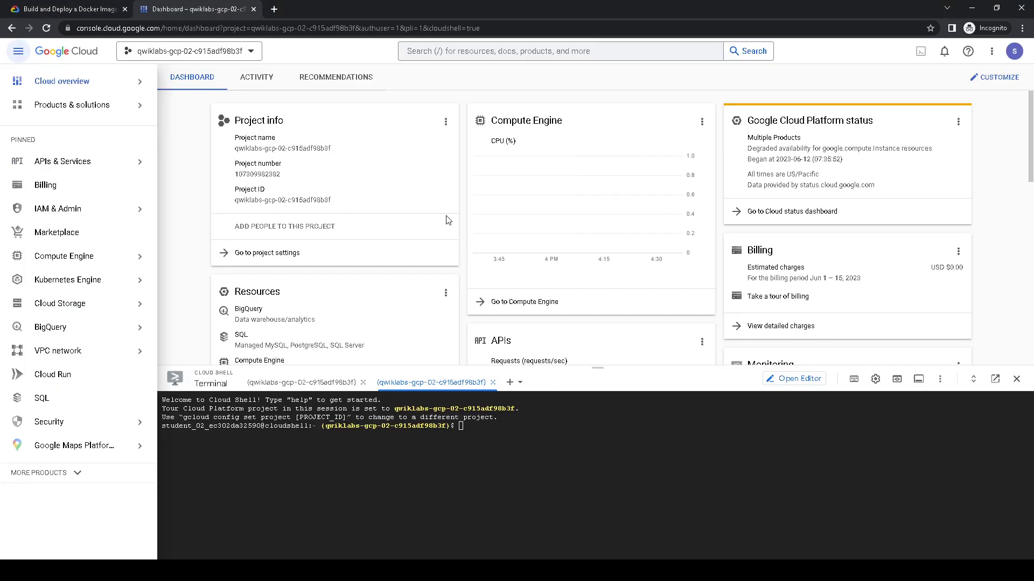
text(gsutil cp gs://sureskills-ql/challenge-labs/ch04-kubernetes-app-deployment/echo-web.tar.gz .)
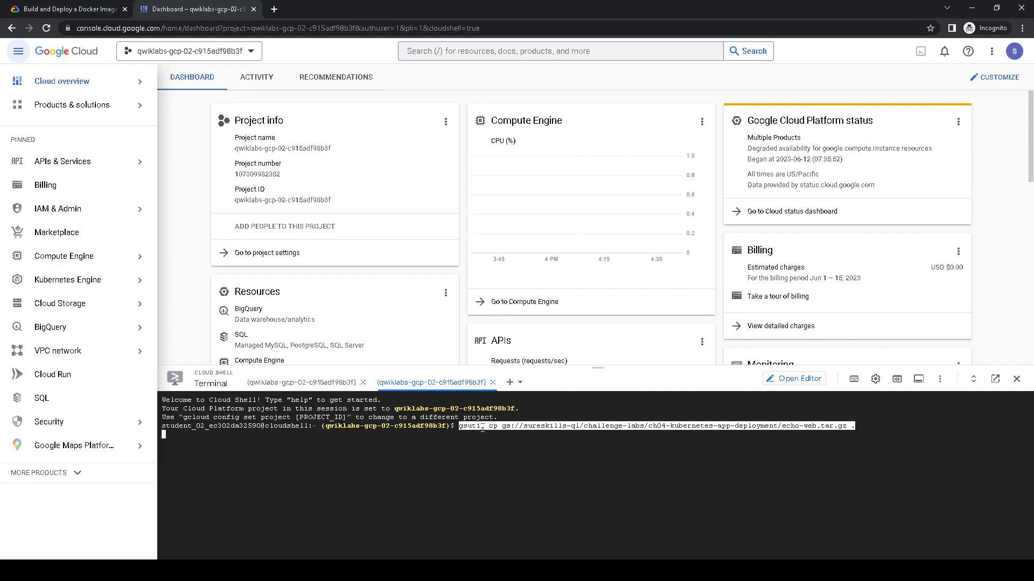
key(Return)
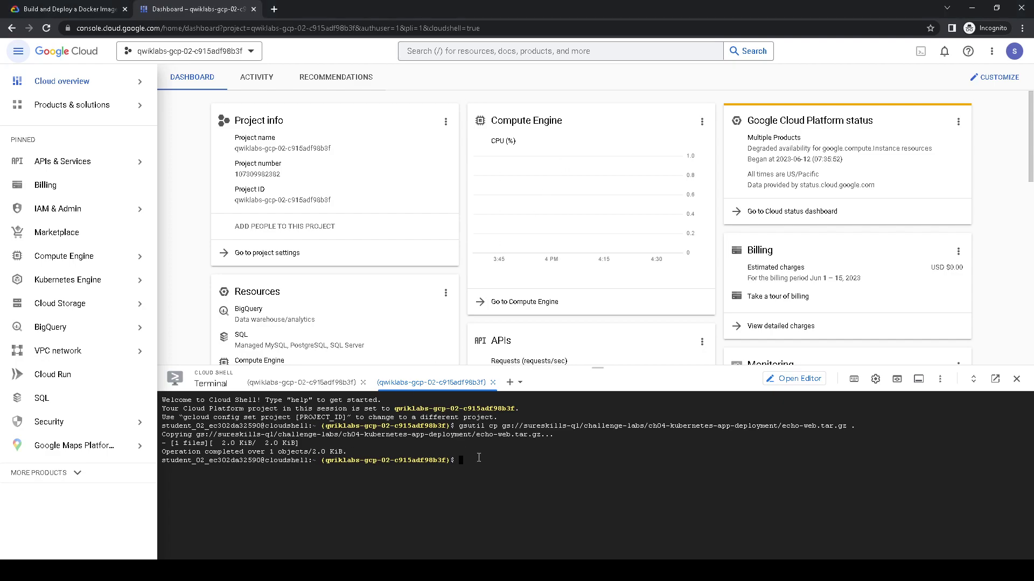
text(tar -xvf echo-web.tar.gz)
key(Return)
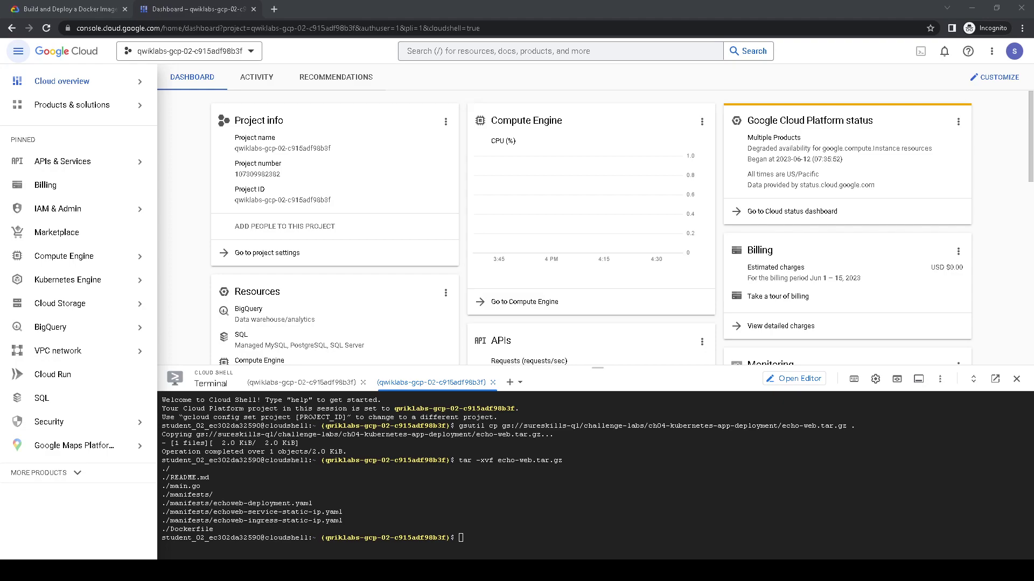
Step: Run gcloud builds submit --tag gcr.io/$DEVSHELL_PROJECT_ID/echo-app:v1 . and check the progress of both the cluster creation and the build
click(514, 512)
text(gcloud builds submit --tag gcr.io/$DEVSHELL_PROJECT_ID/echo-app:v1 .)
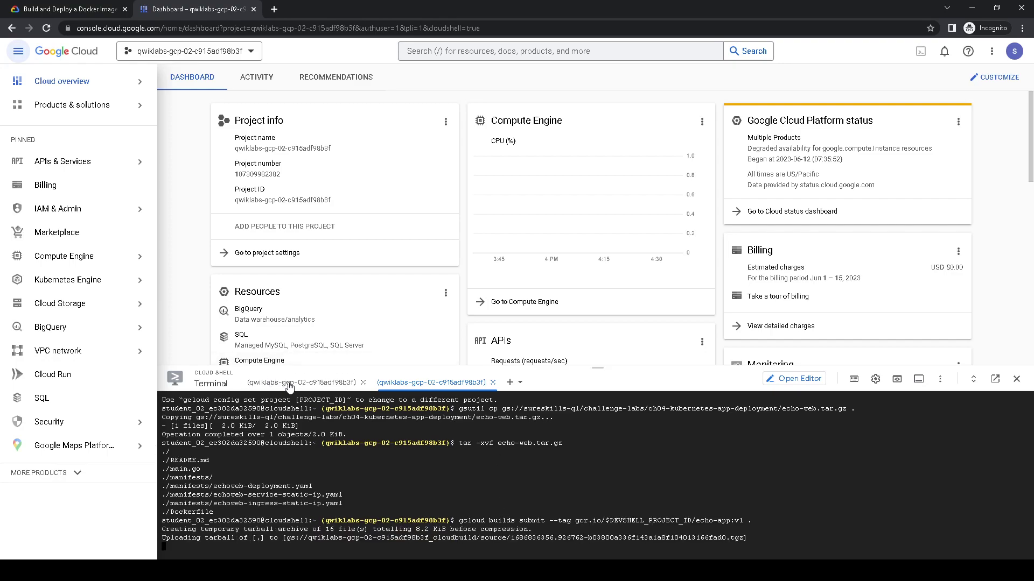
click(289, 383)
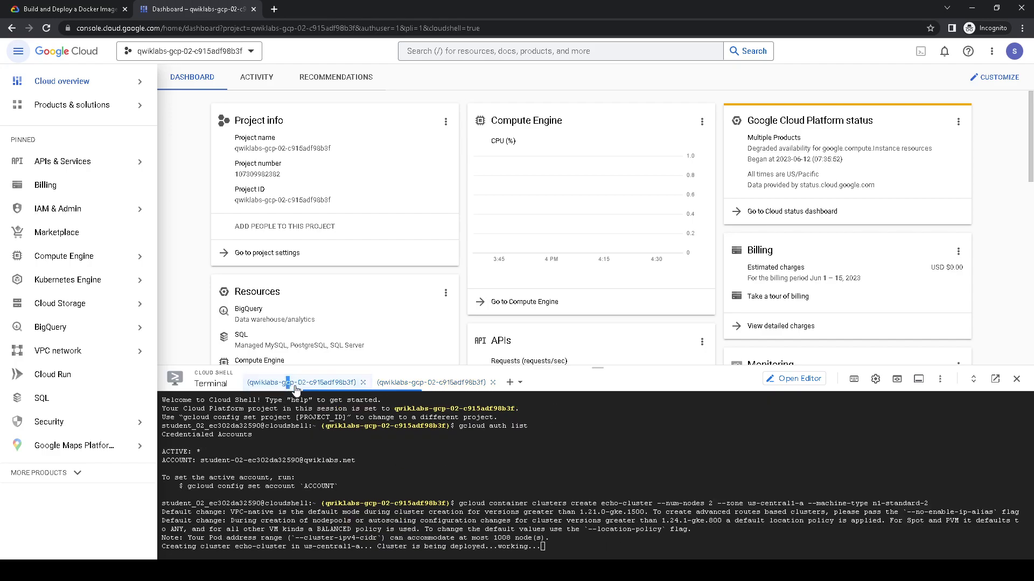
click(429, 384)
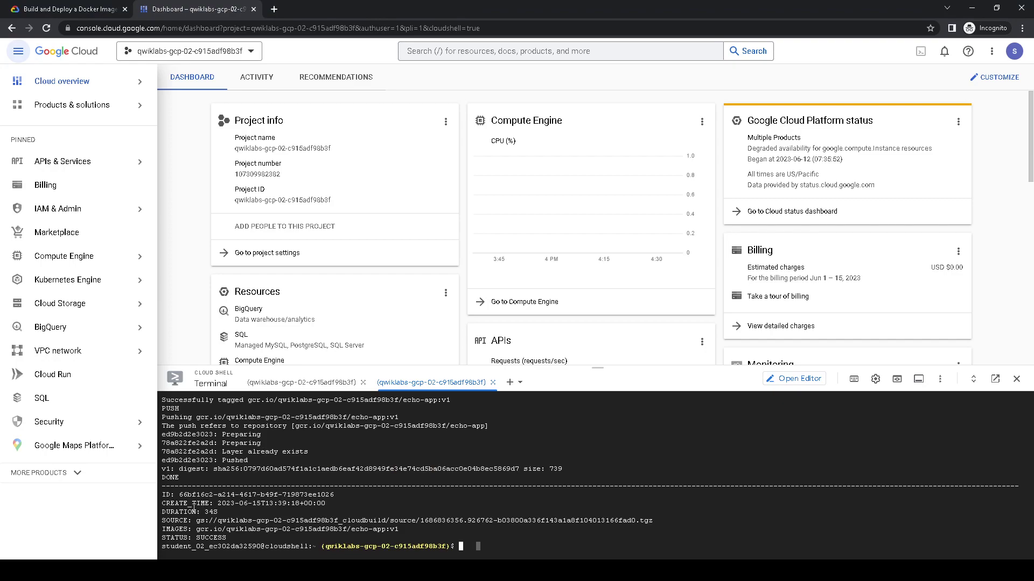
drag(162, 503, 269, 538)
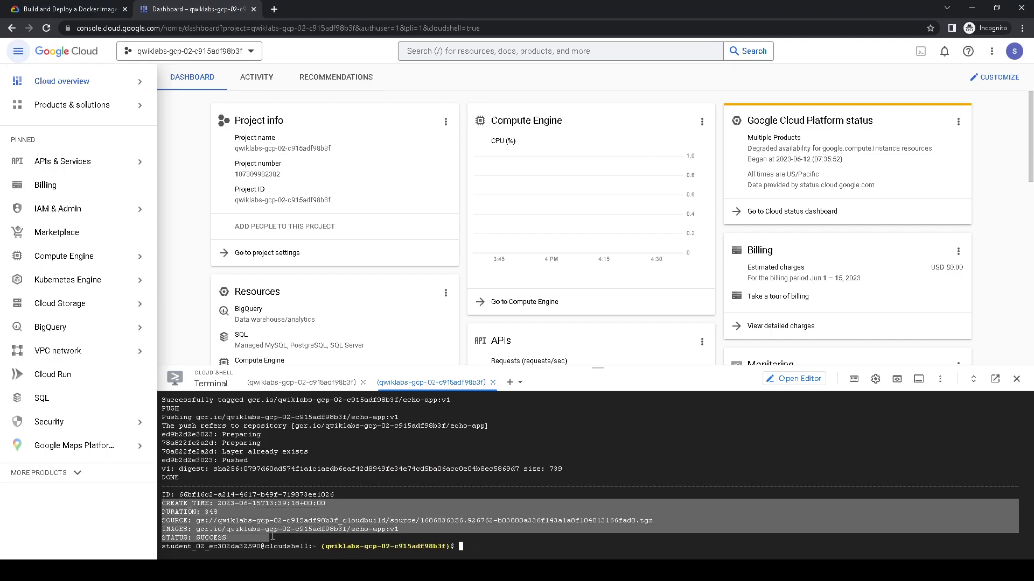
Step: Open the Kubernetes Engine clusters list and the first Cloud Shell session to check echo-cluster's creation, dismissing the introduction and tutorial
click(357, 486)
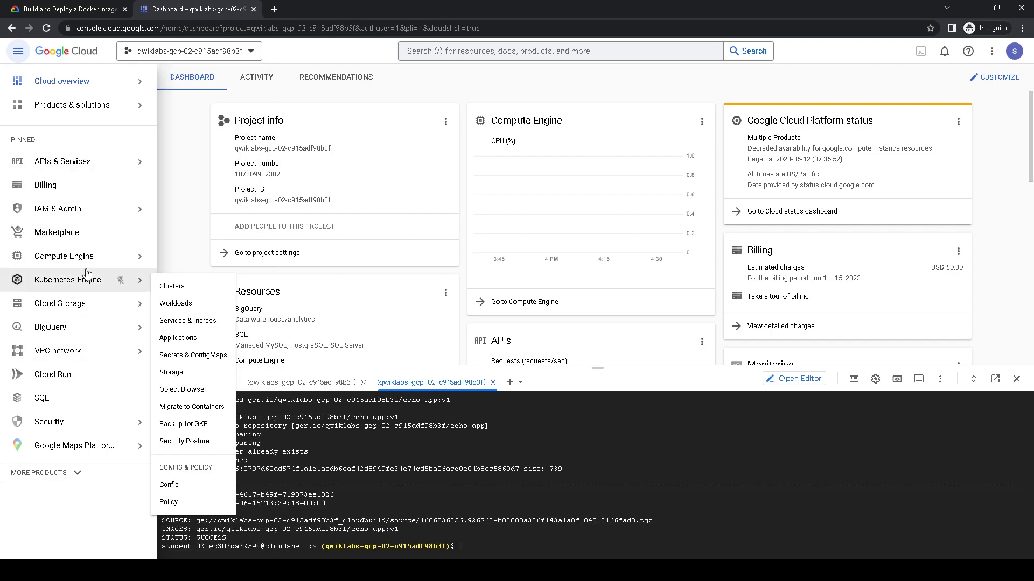
click(77, 281)
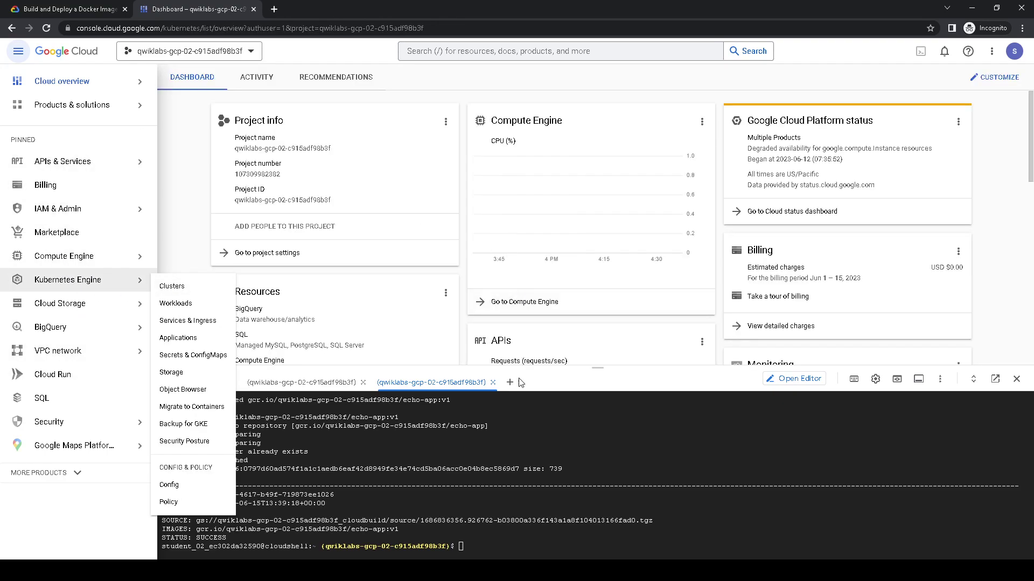
click(302, 382)
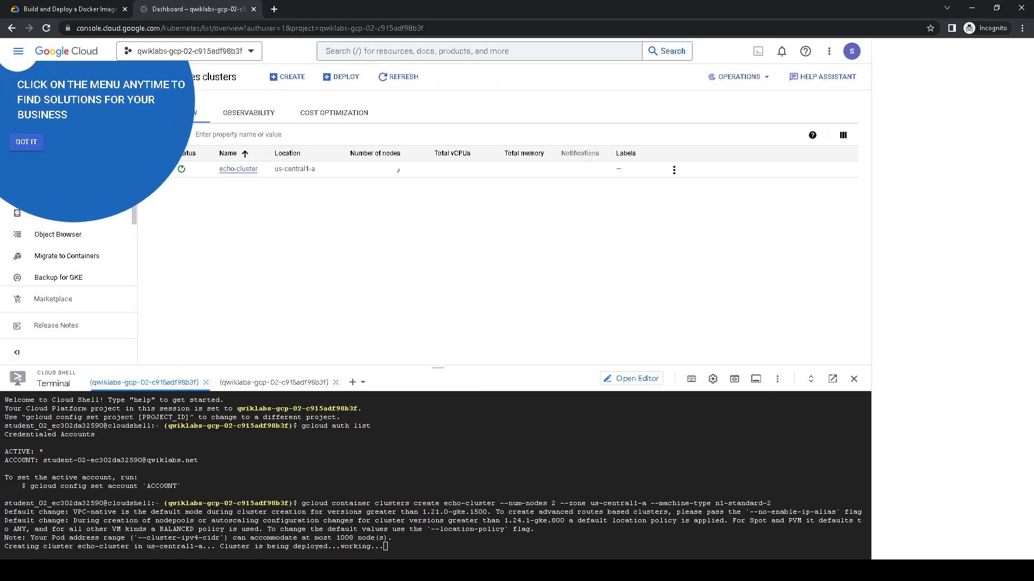
click(26, 142)
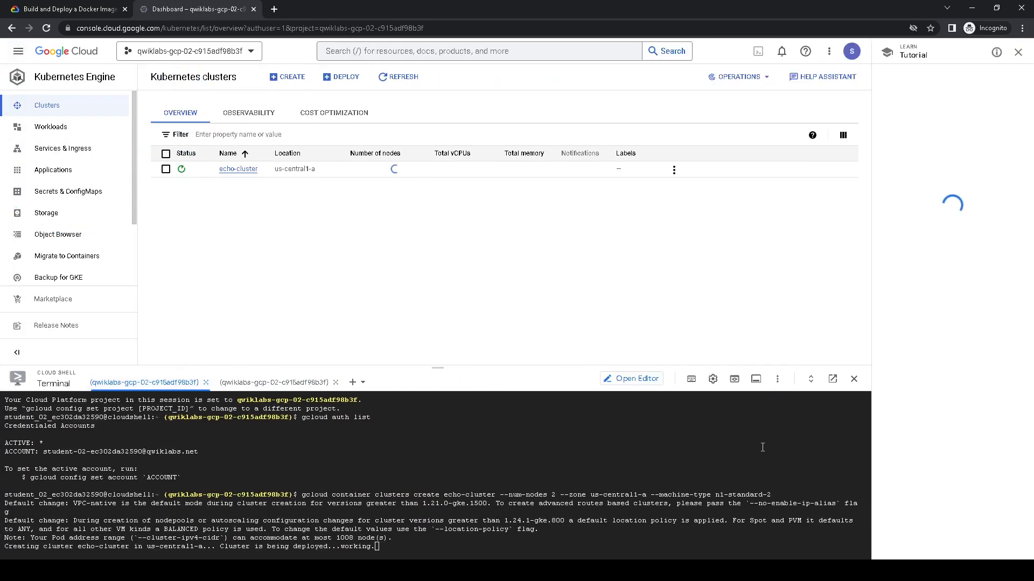
click(1017, 52)
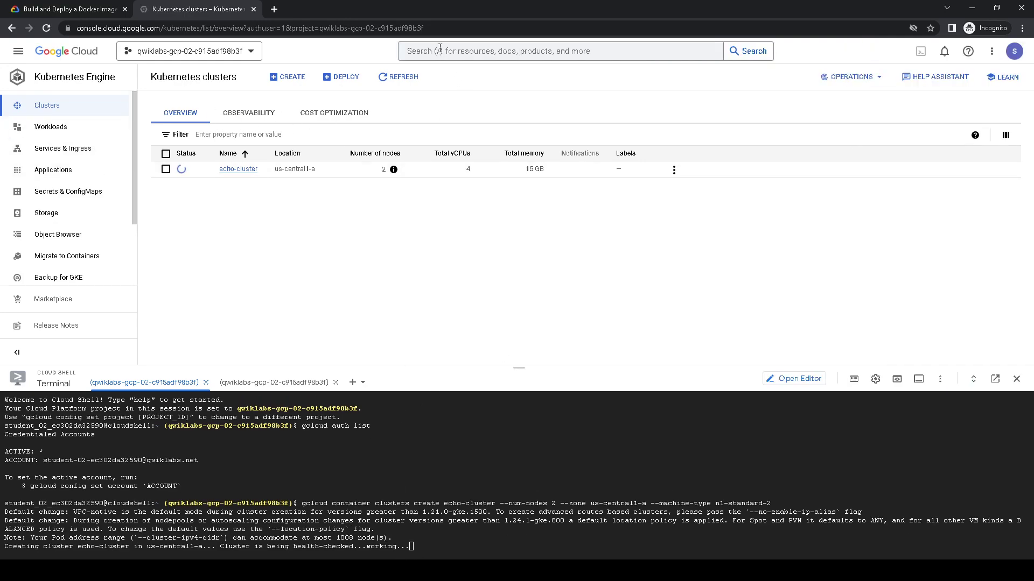
Step: Review the lab's Task 3 instructions on pushing the image to the Google Container Registry
click(25, 10)
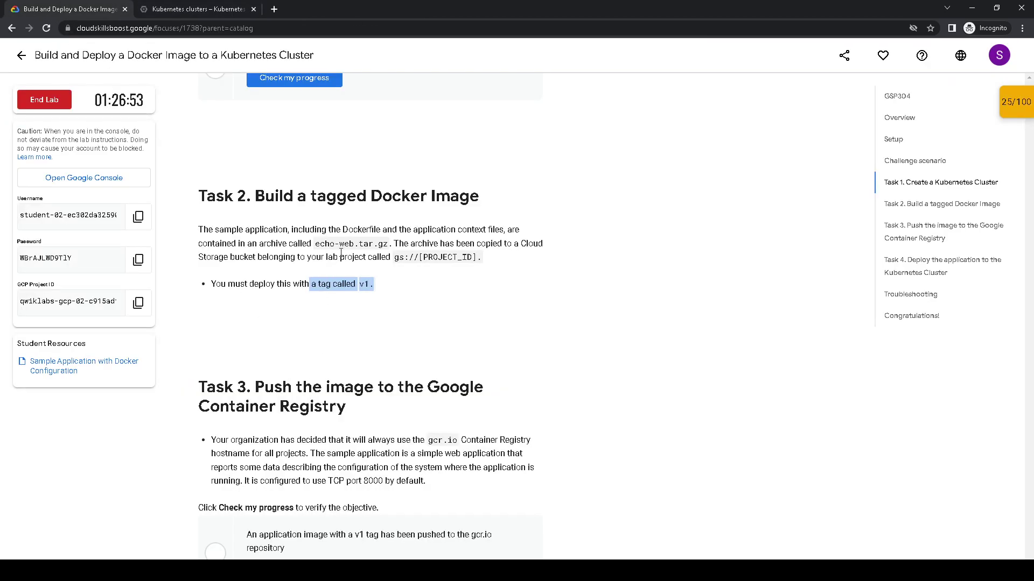
scroll(358, 197, down, 1)
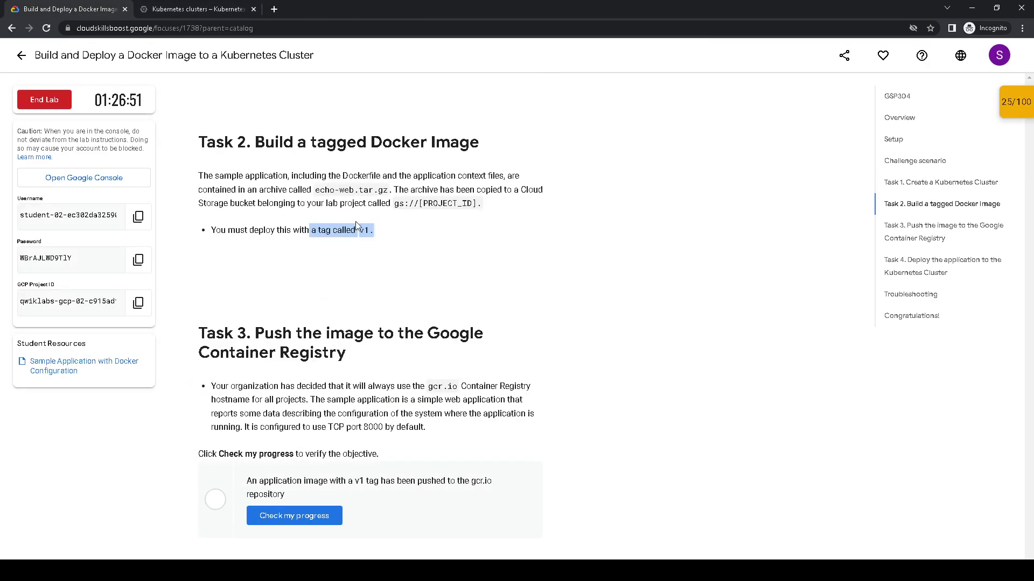
scroll(222, 293, down, 1)
drag(197, 298, 342, 308)
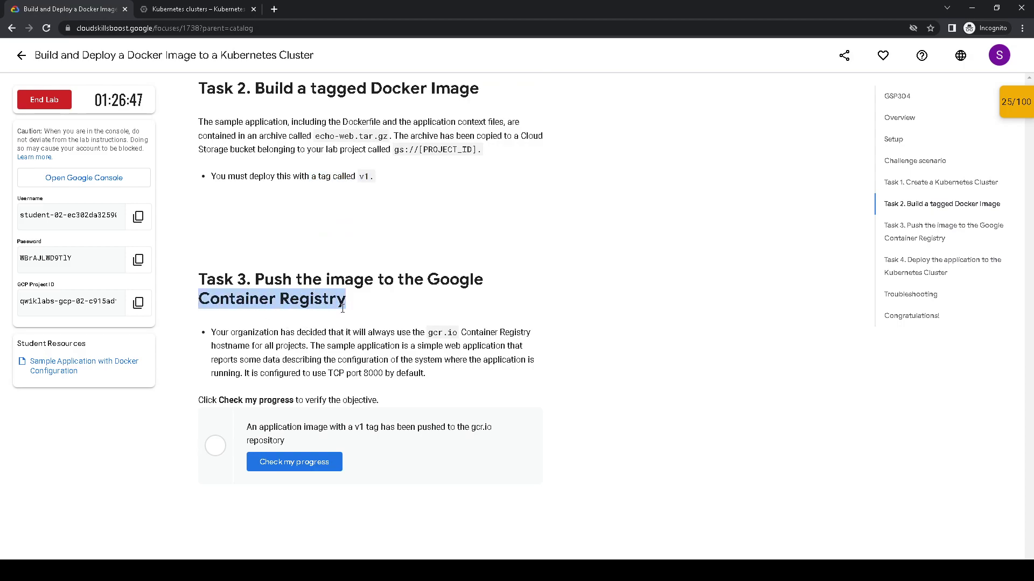
Step: Search the console for Container Registry, open the echo-app repository and examine the image's tag
click(216, 8)
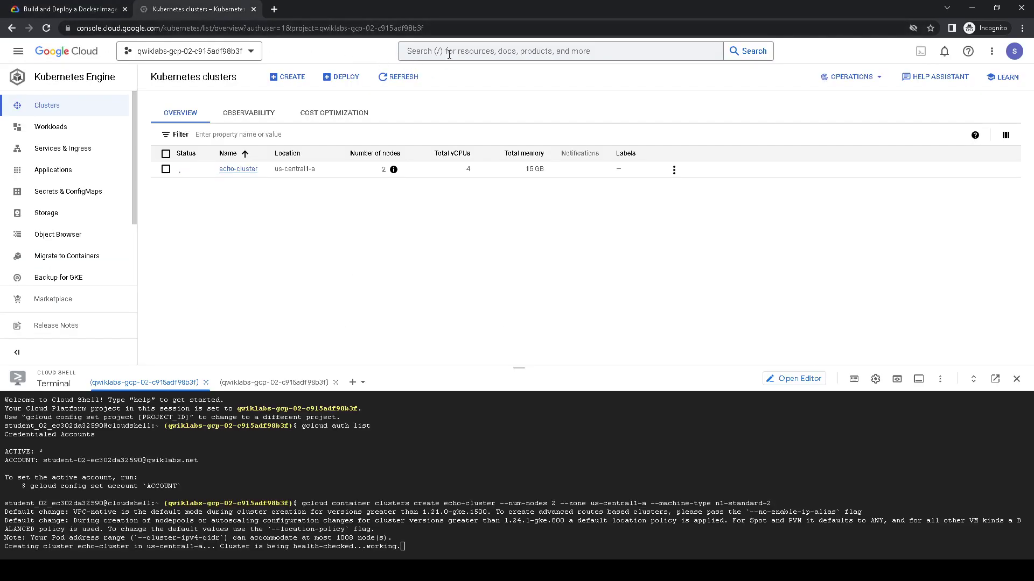
click(446, 51)
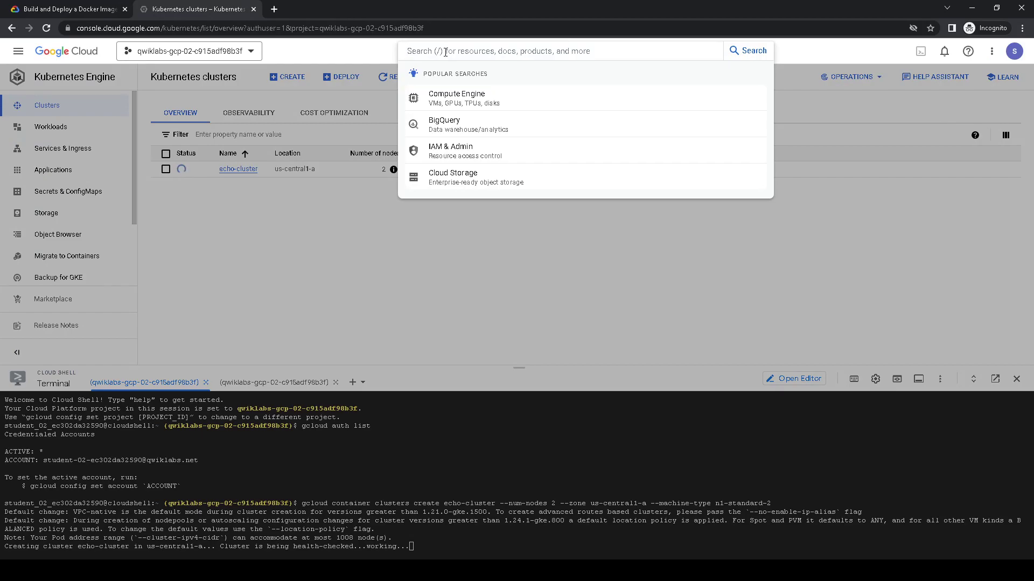
text(Conta)
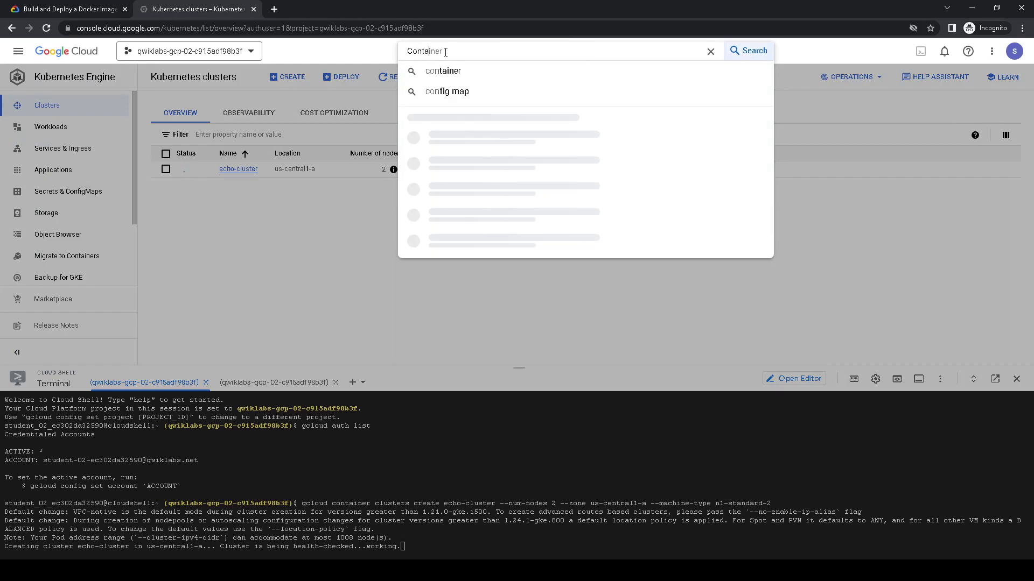
click(473, 138)
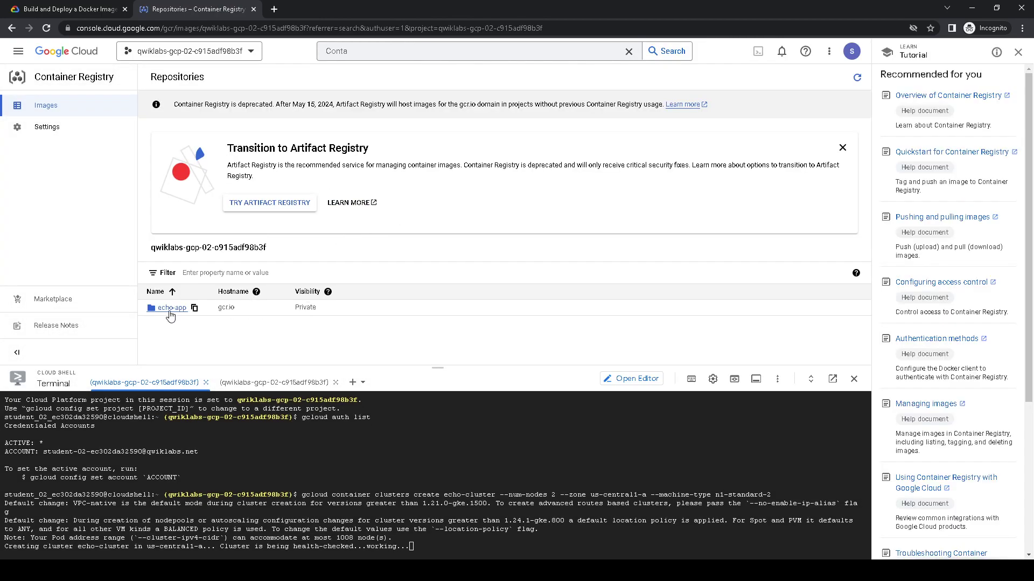
click(1018, 52)
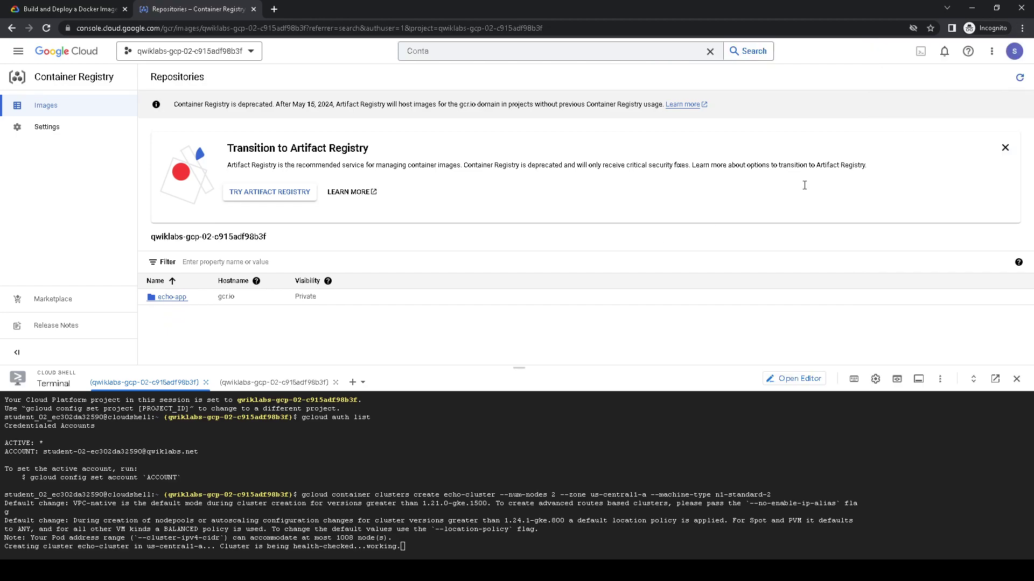
click(166, 299)
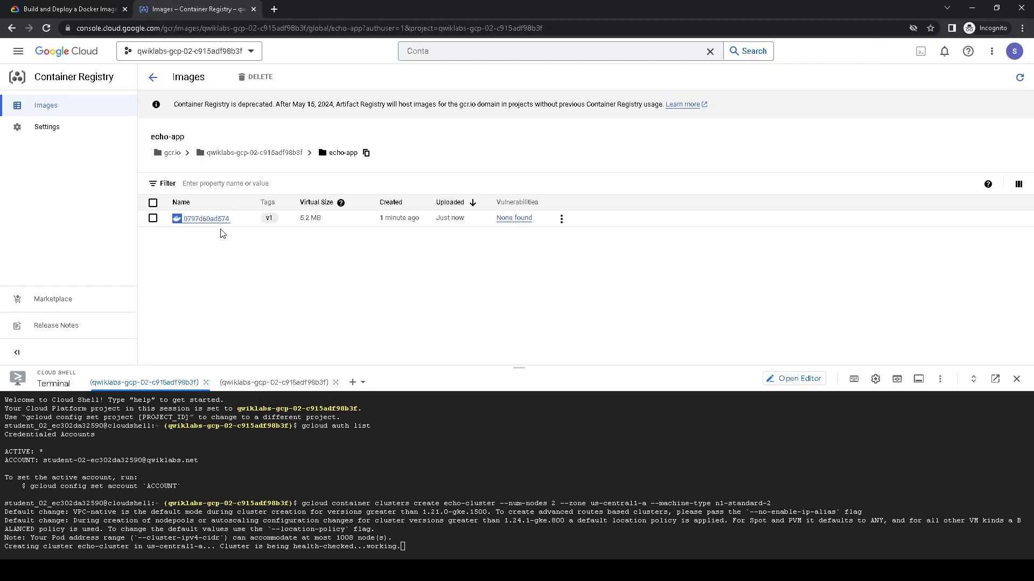
double_click(269, 218)
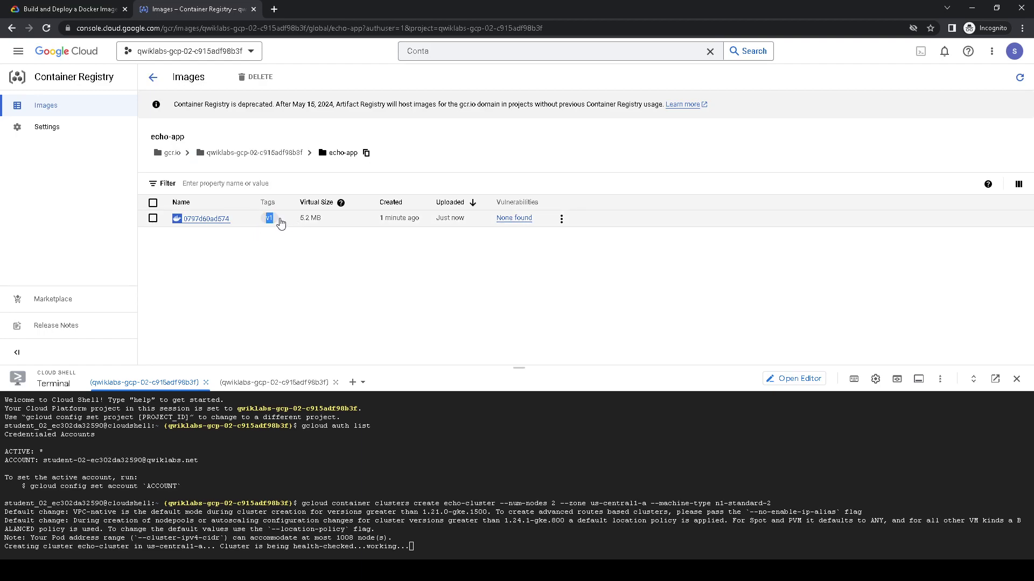
Step: Run the lab's progress checks for the cluster, the v1 image pushed to gcr.io and the application deployment
click(43, 5)
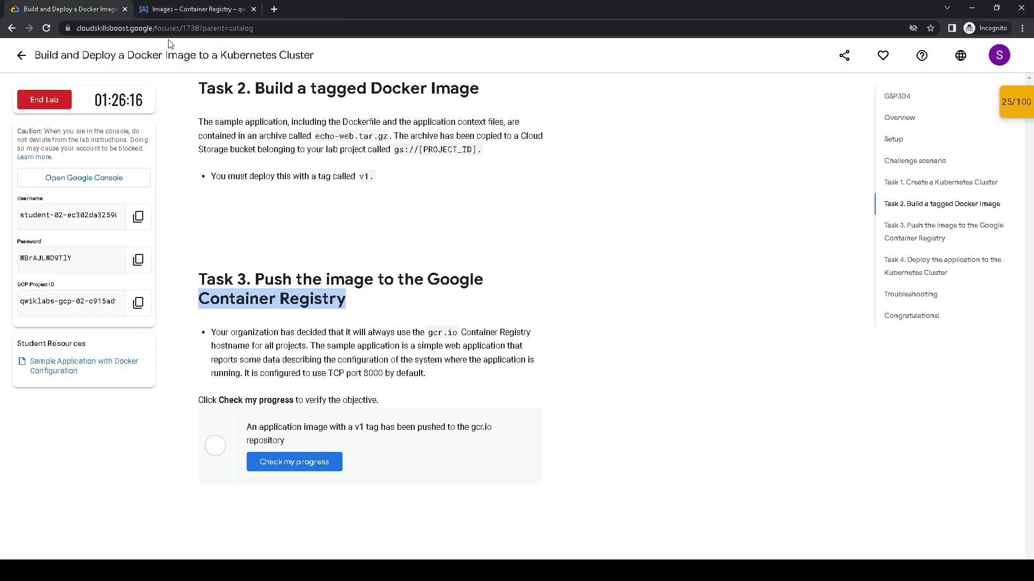
click(1028, 103)
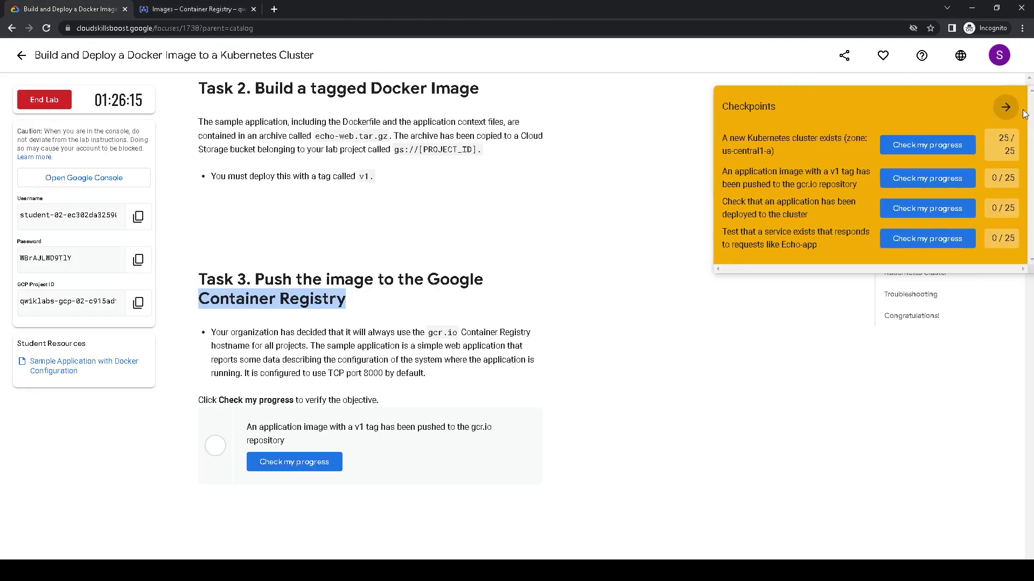
click(956, 184)
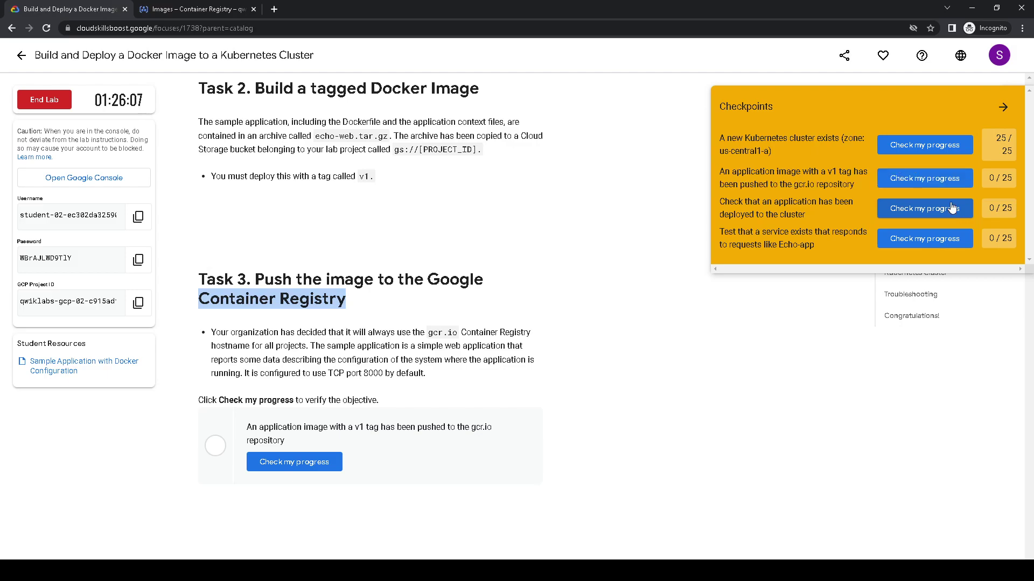
click(945, 181)
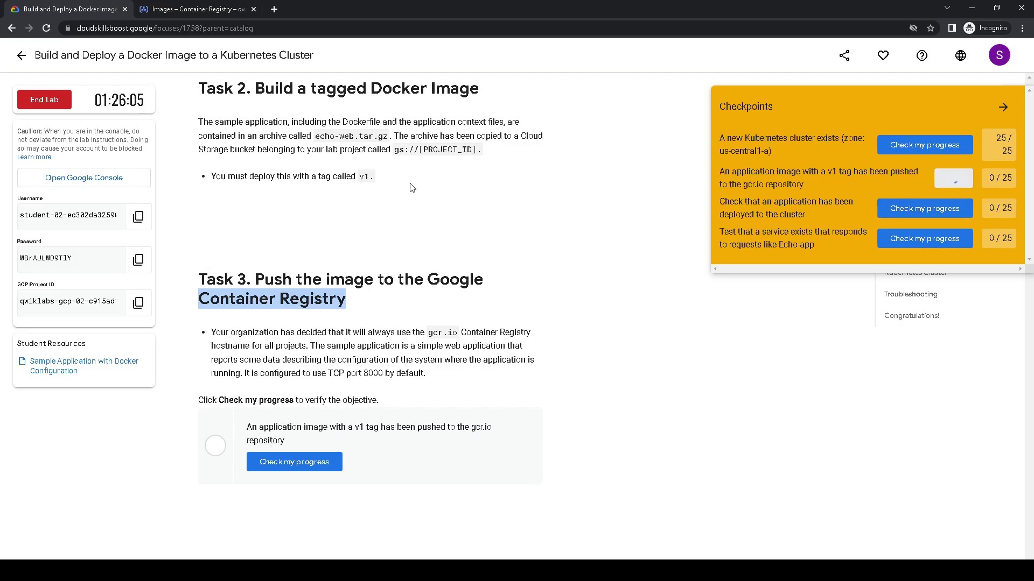
scroll(323, 215, up, 4)
click(318, 189)
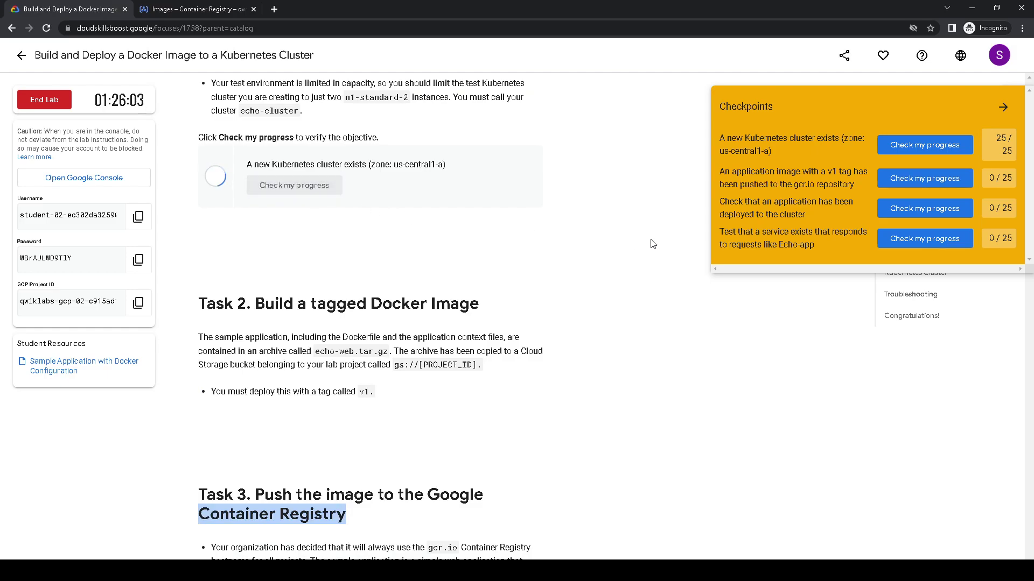
click(917, 184)
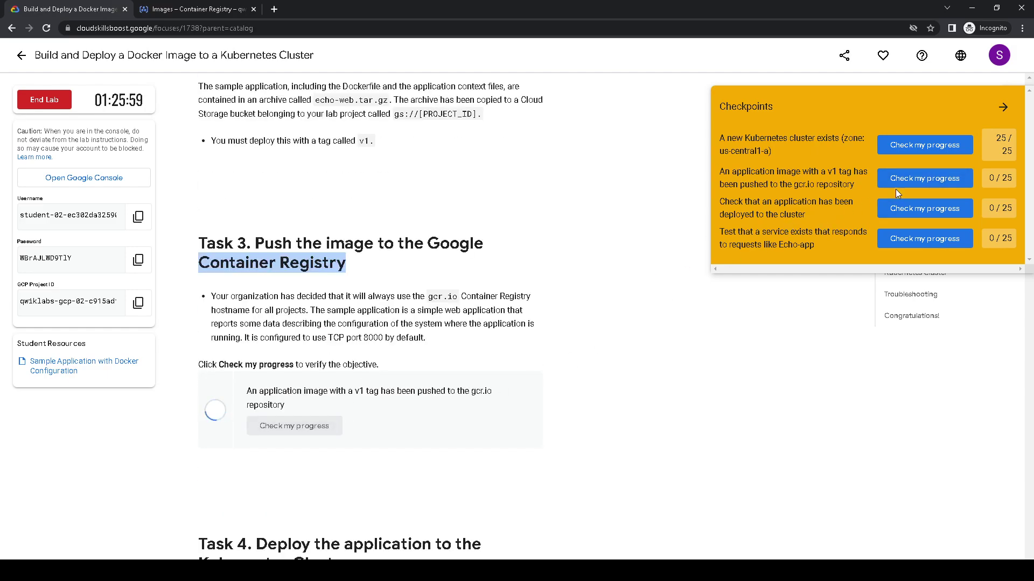
click(926, 183)
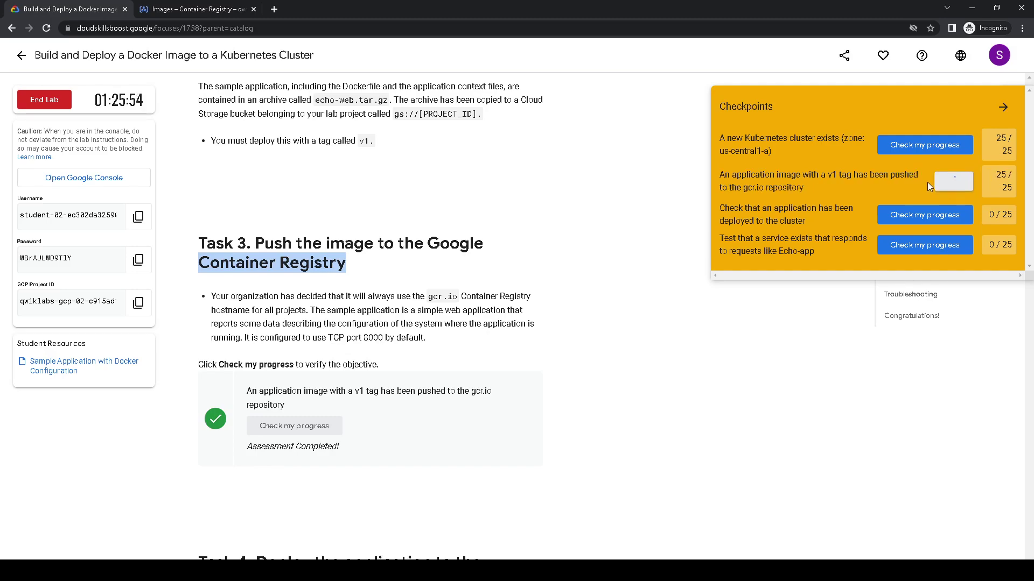
click(933, 217)
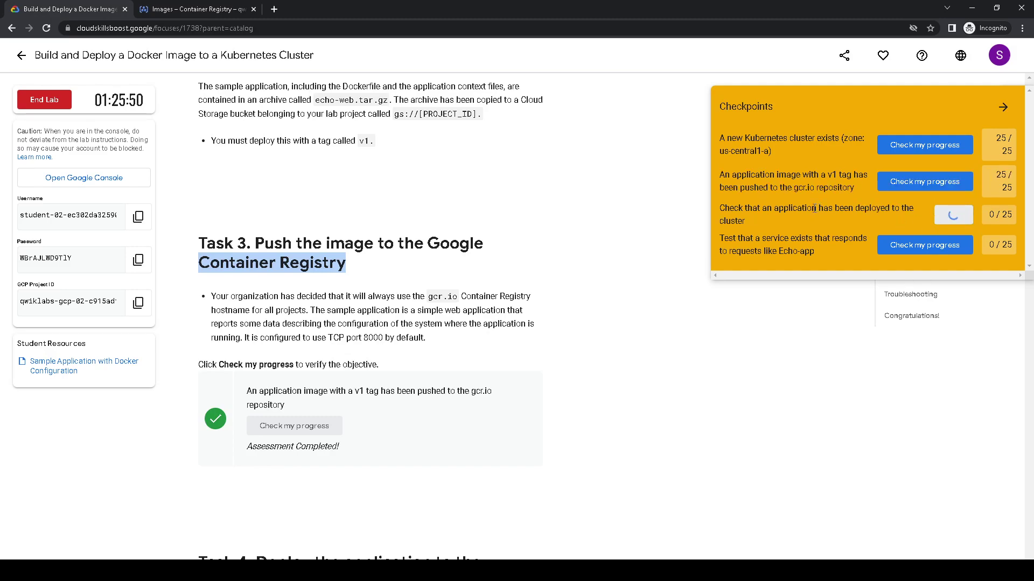
Step: Review the Task 4 requirements for the application and service ports and the deployment name
scroll(409, 304, down, 6)
drag(198, 239, 354, 270)
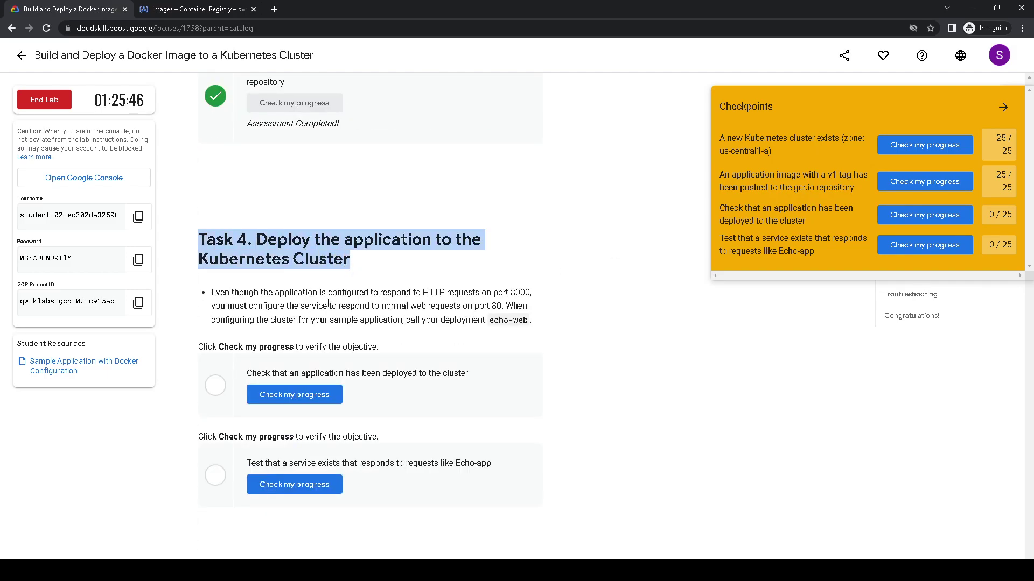
drag(412, 291, 505, 308)
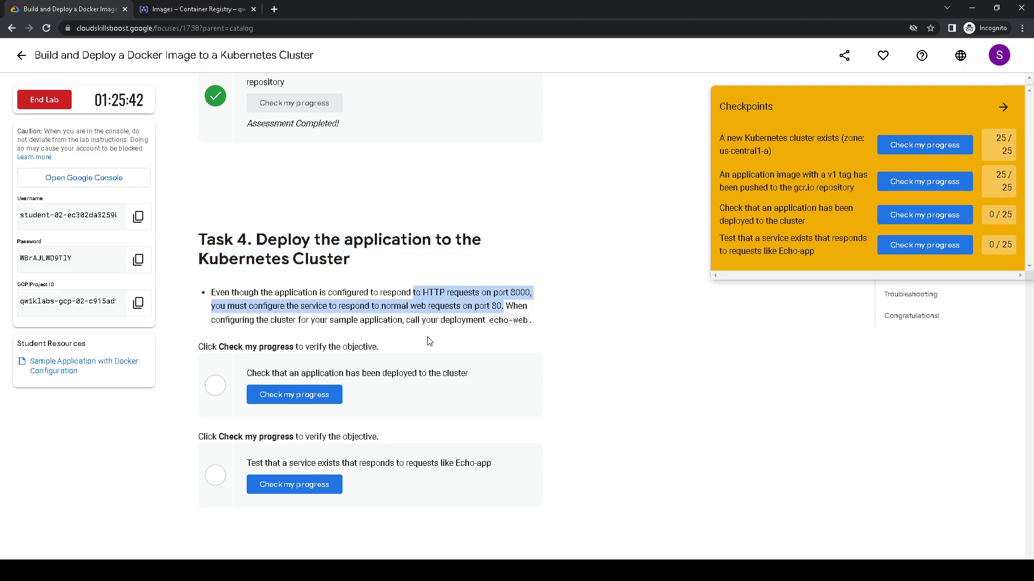
key(alt+Tab)
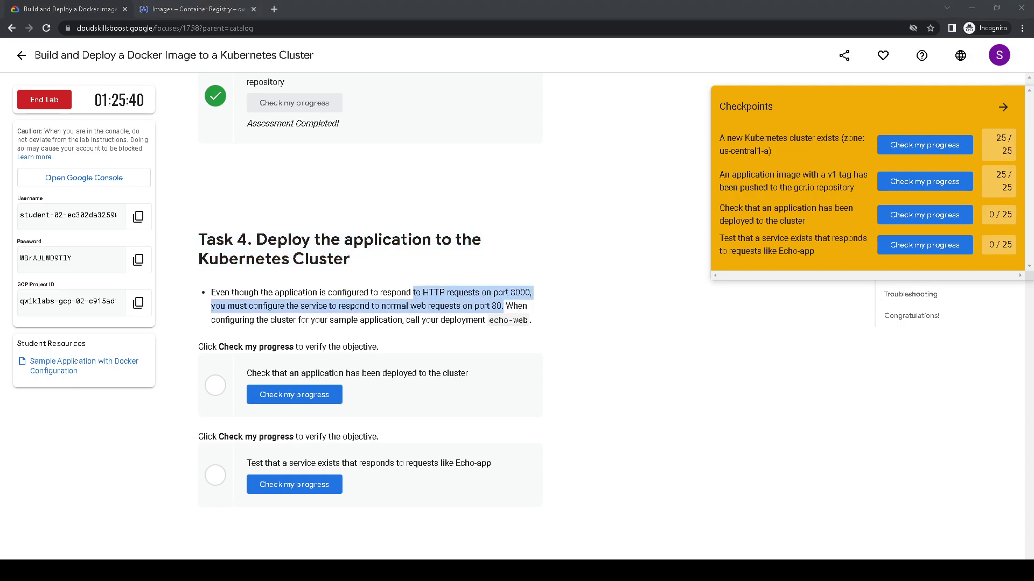
Step: Return to the Kubernetes clusters list and check echo-cluster's status there and in the first Cloud Shell session
click(183, 9)
click(18, 51)
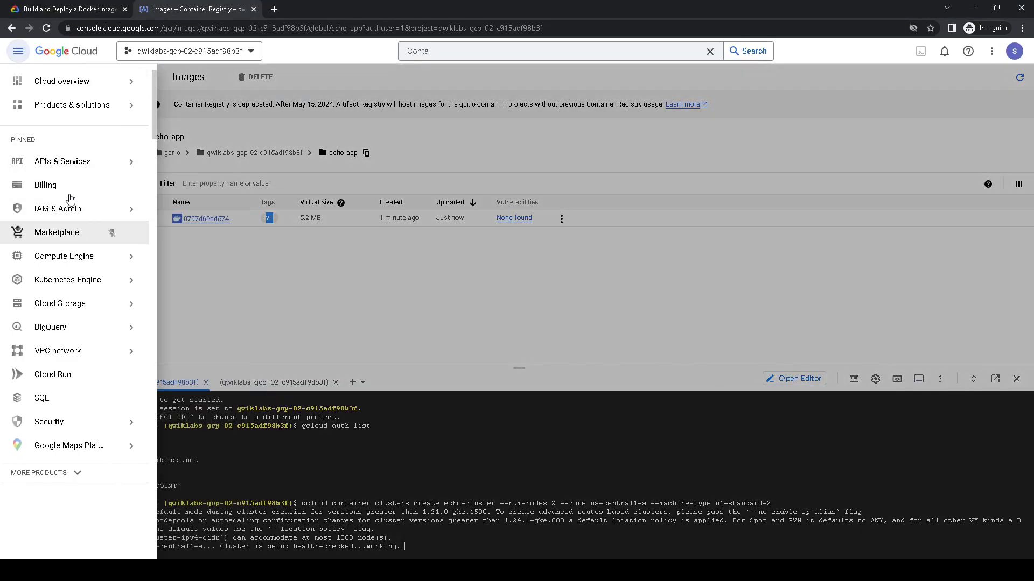
mouse_move(78, 283)
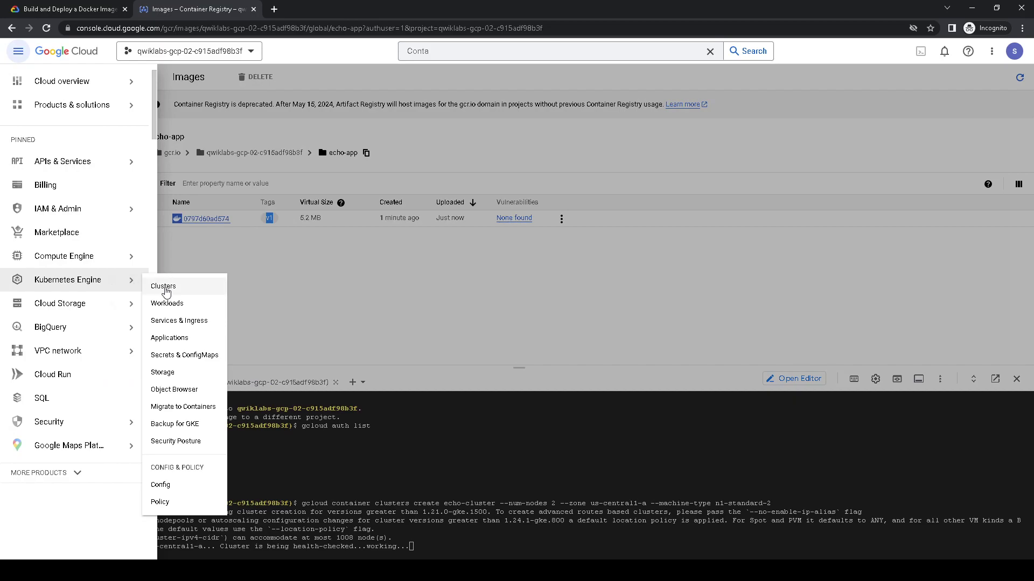
click(163, 287)
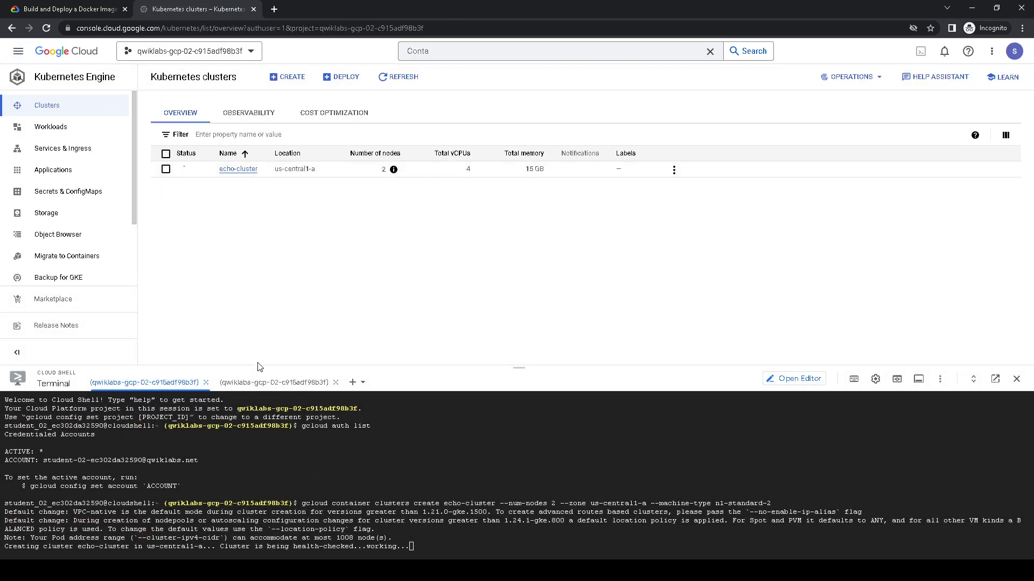
click(274, 382)
click(188, 381)
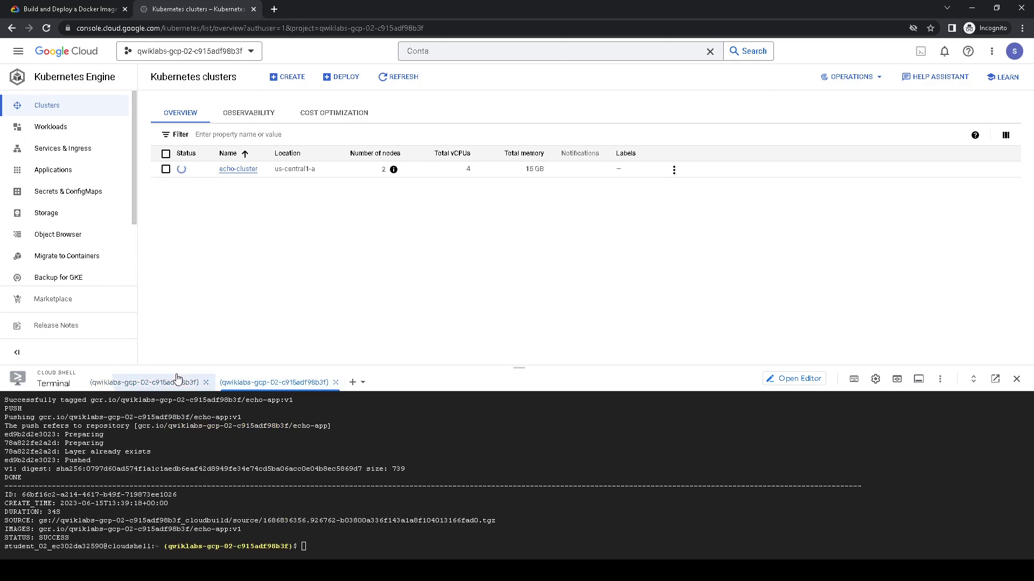
Step: Run kubectl create deployment echo-web --image=gcr.io/qwiklabs-resources/echo-app:v1 in the first Cloud Shell session
click(526, 571)
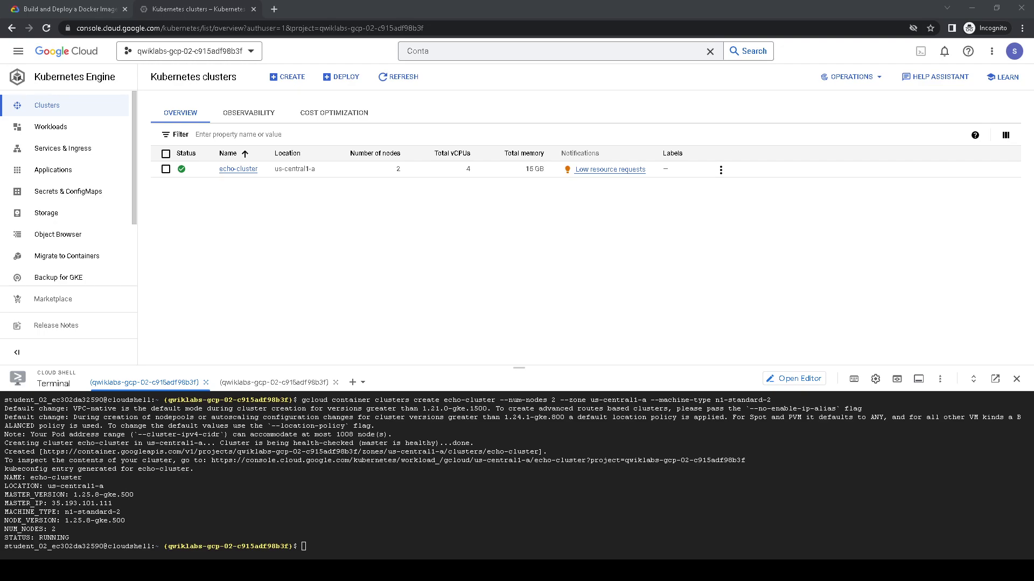
click(483, 281)
click(267, 399)
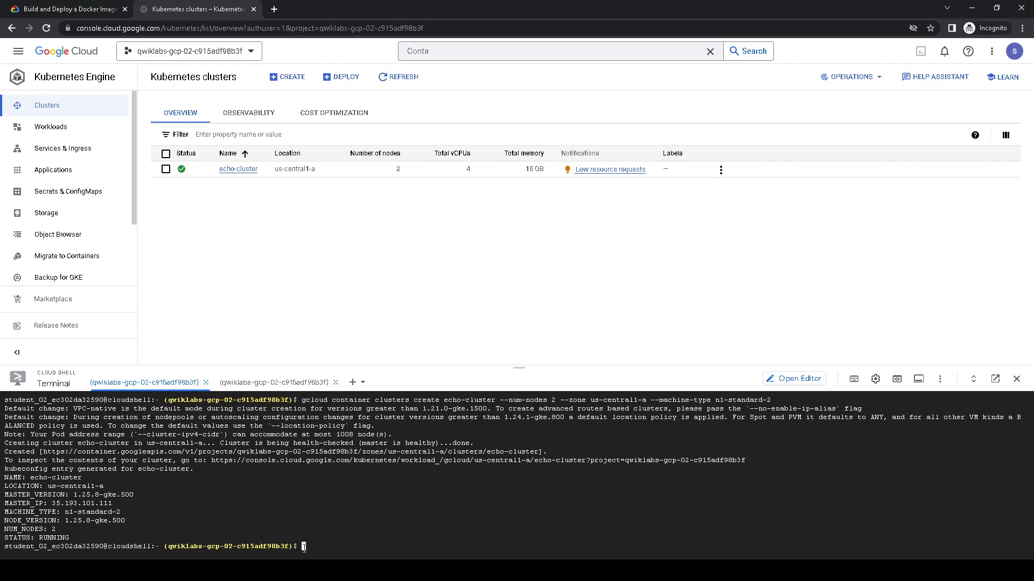
text(kubectl create deployment echo-web --image=gcr.io/qwiklabs-resources/echo-app:v1)
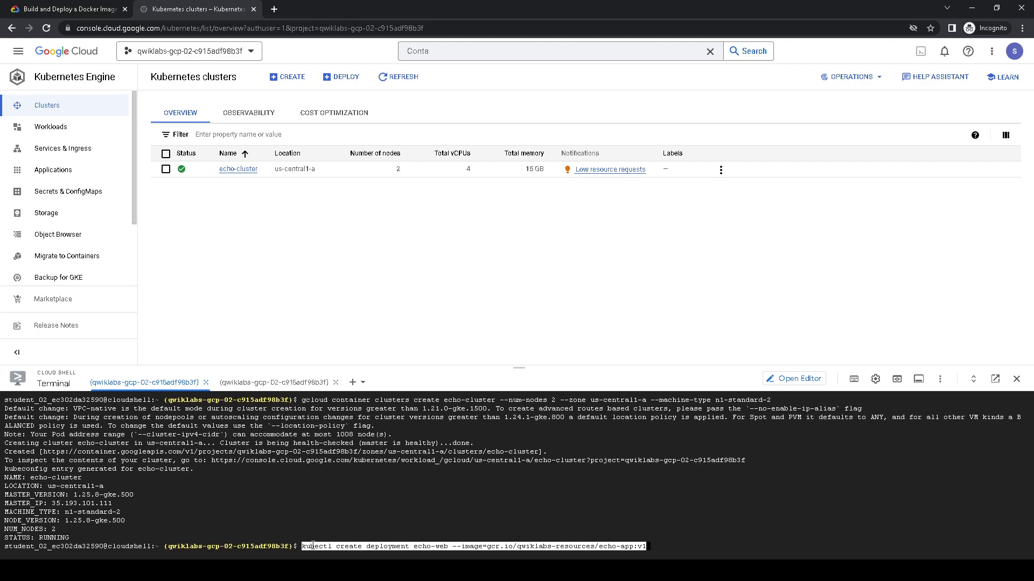
key(Right)
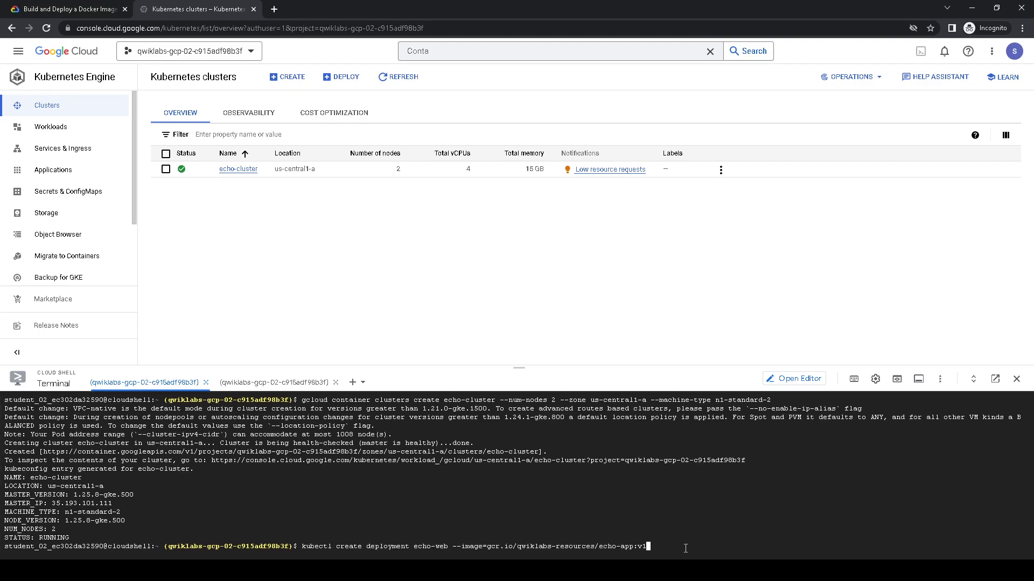
drag(301, 545, 679, 545)
click(699, 546)
key(Return)
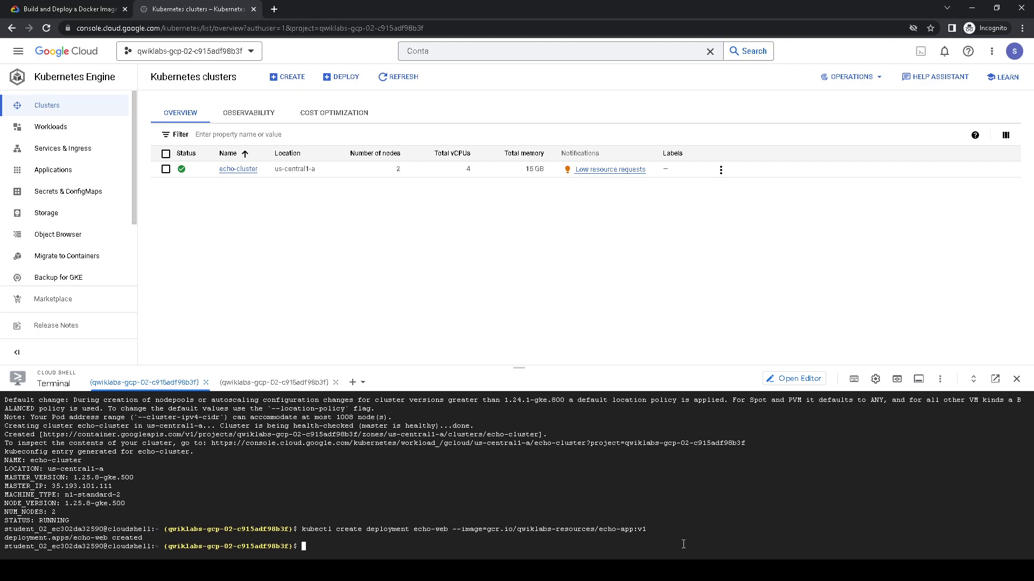
Step: Run kubectl expose deployment echo-web --type=LoadBalancer --port=80 --target-port=8000 in the first Cloud Shell session
click(108, 9)
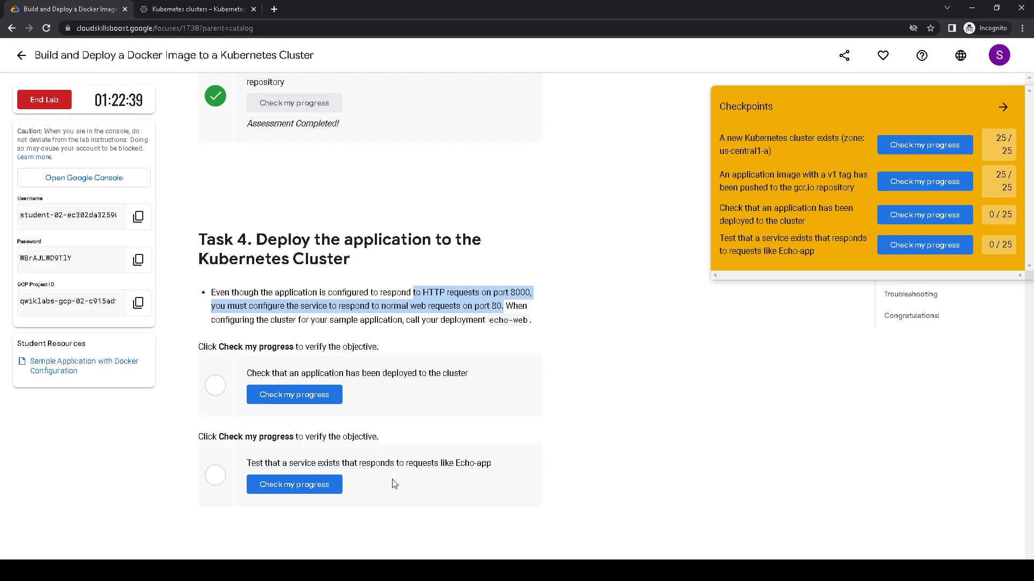
click(457, 571)
click(193, 6)
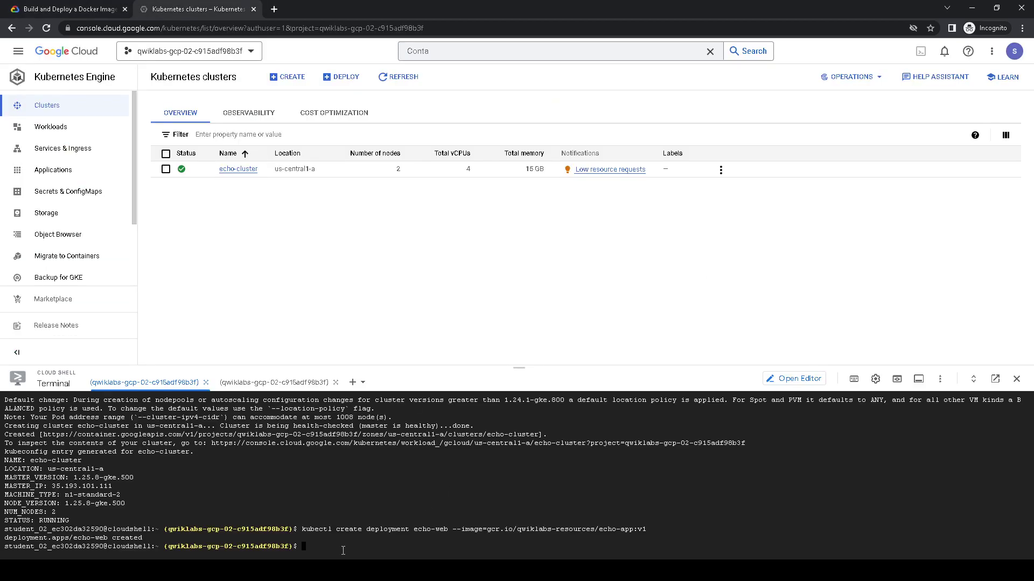
text(kubectl expose deployment echo-web --type=LoadBalancer --port=80 --target-port=8000)
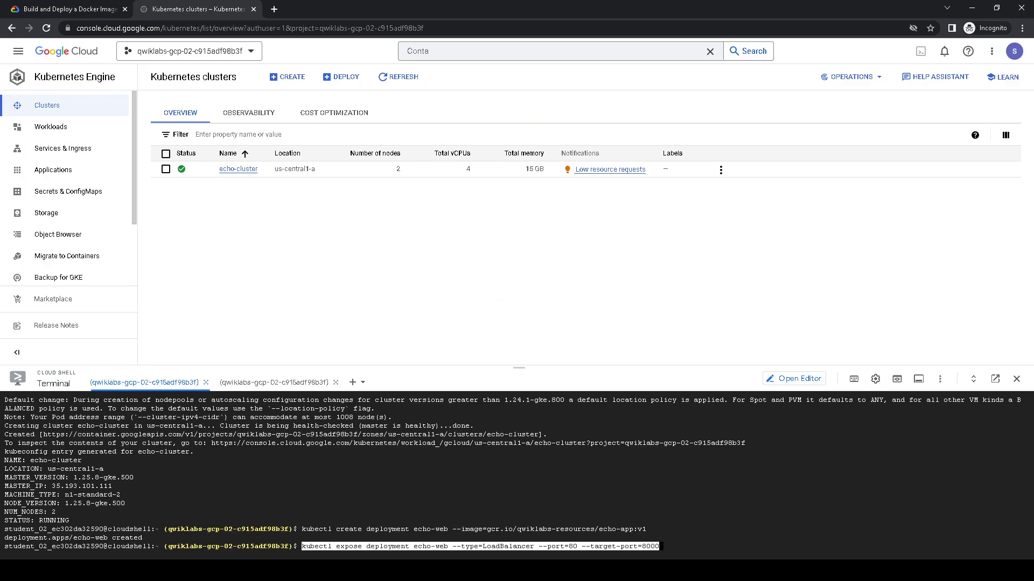
key(Return)
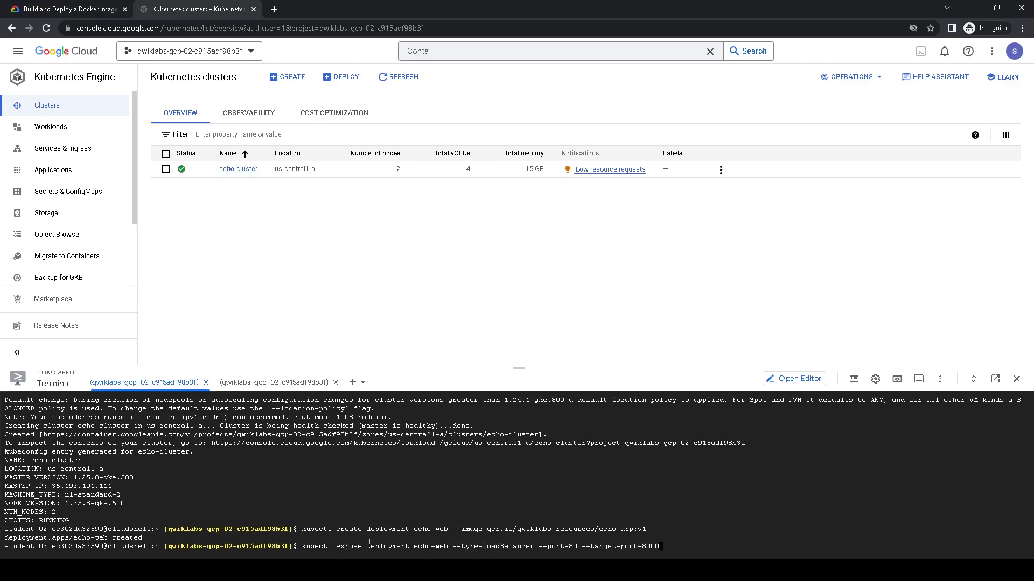
drag(412, 547, 661, 547)
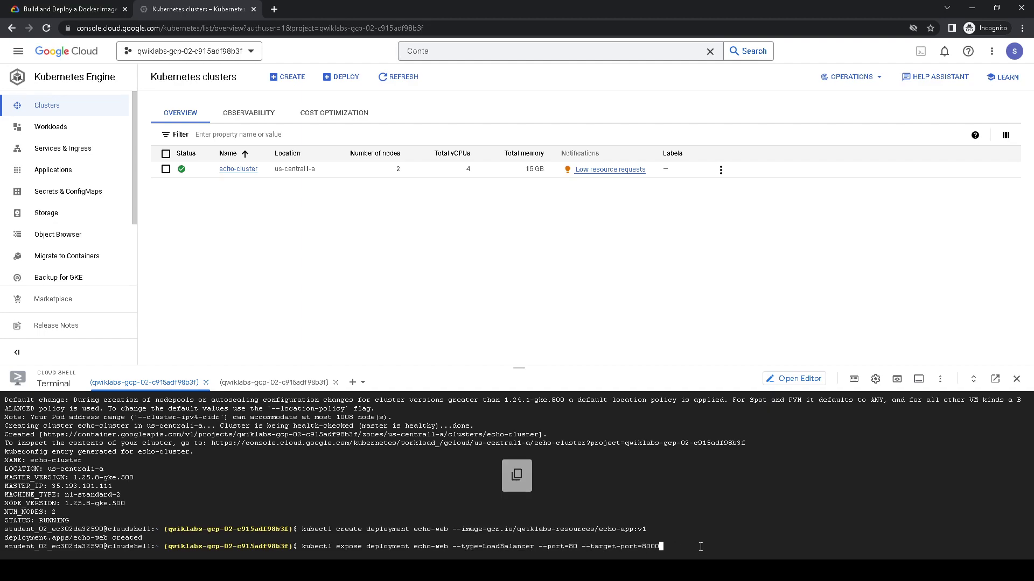
key(Return)
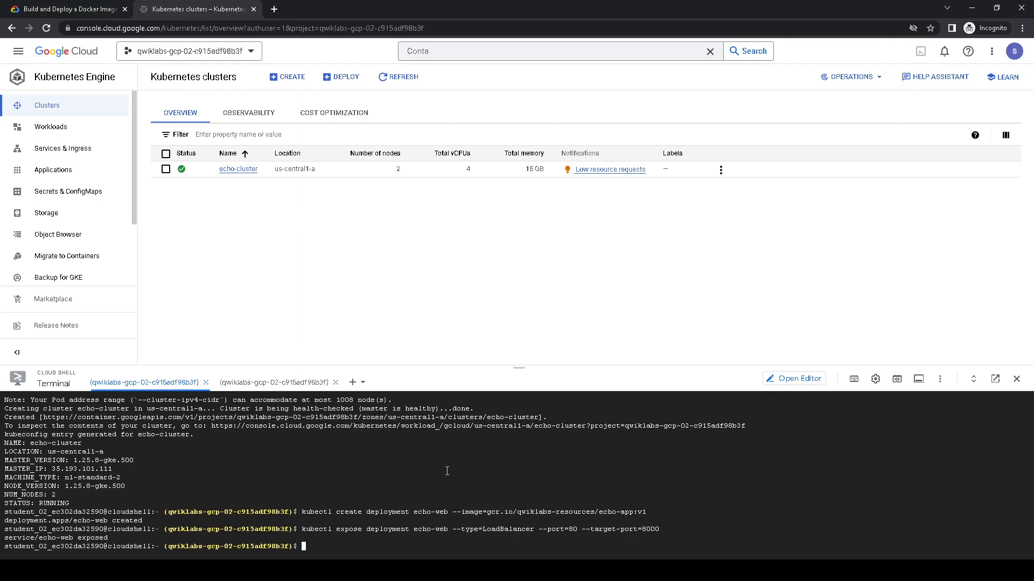
Step: Replace the recalled expose command with kubectl get svc and run it to list the cluster's services
key(Up)
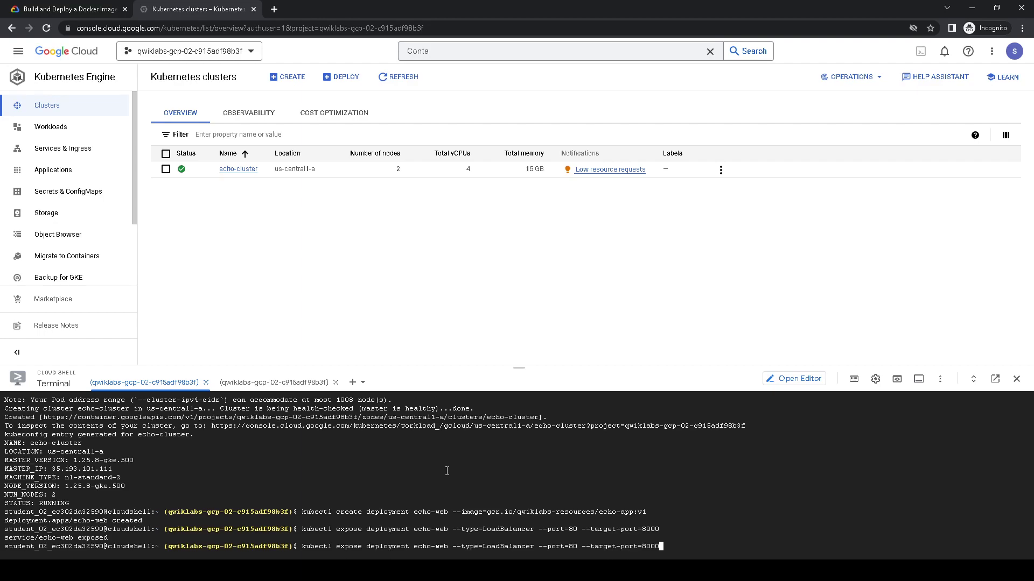
key(BackSpace)
key(BackSpace)
key(BackSpace)
key(BackSpace)
key(BackSpace)
key(BackSpace)
key(BackSpace)
key(BackSpace)
key(BackSpace)
key(BackSpace)
key(BackSpace)
key(BackSpace)
key(BackSpace)
key(BackSpace)
key(BackSpace)
key(BackSpace)
key(BackSpace)
key(BackSpace)
key(BackSpace)
key(BackSpace)
key(BackSpace)
key(BackSpace)
key(BackSpace)
key(BackSpace)
key(BackSpace)
key(BackSpace)
key(BackSpace)
key(BackSpace)
key(BackSpace)
key(BackSpace)
key(BackSpace)
key(BackSpace)
key(BackSpace)
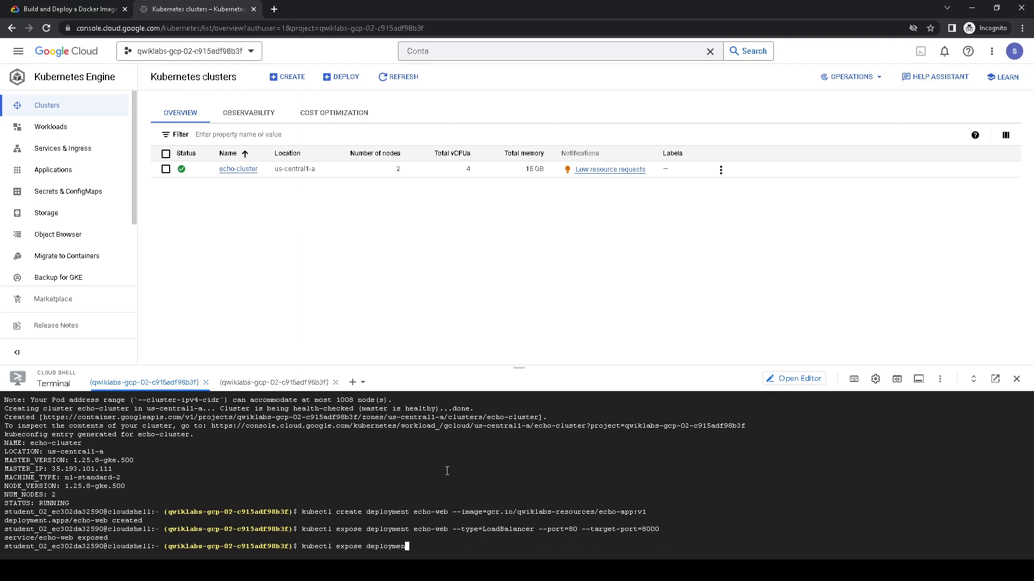
key(BackSpace)
key(BackSpace)
key(BackSpace)
key(BackSpace)
key(BackSpace)
key(BackSpace)
text(get svc)
key(Return)
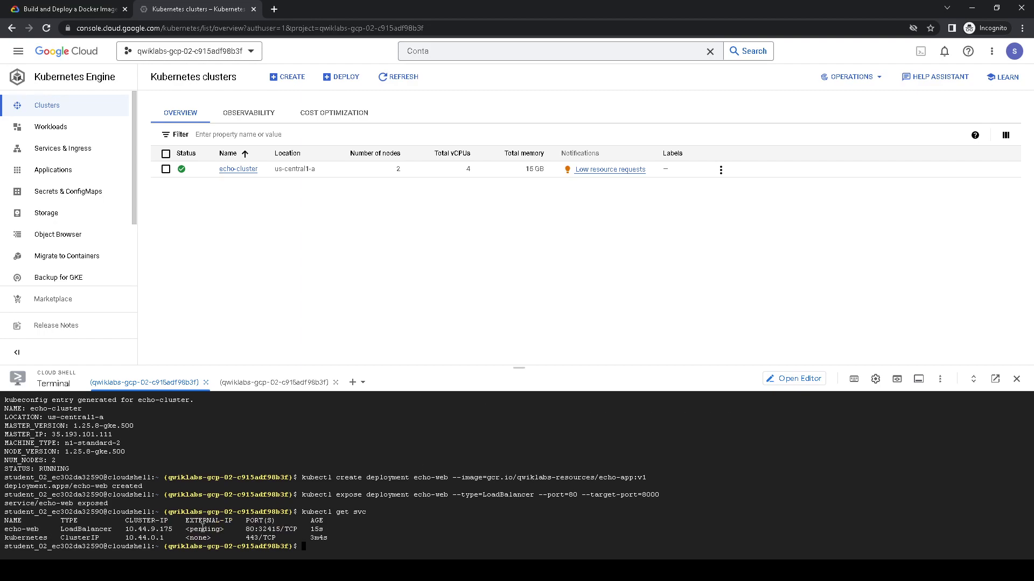
Step: Repeat kubectl get svc to recheck the external IP assignment of the echo-web load balancer
drag(219, 529, 187, 530)
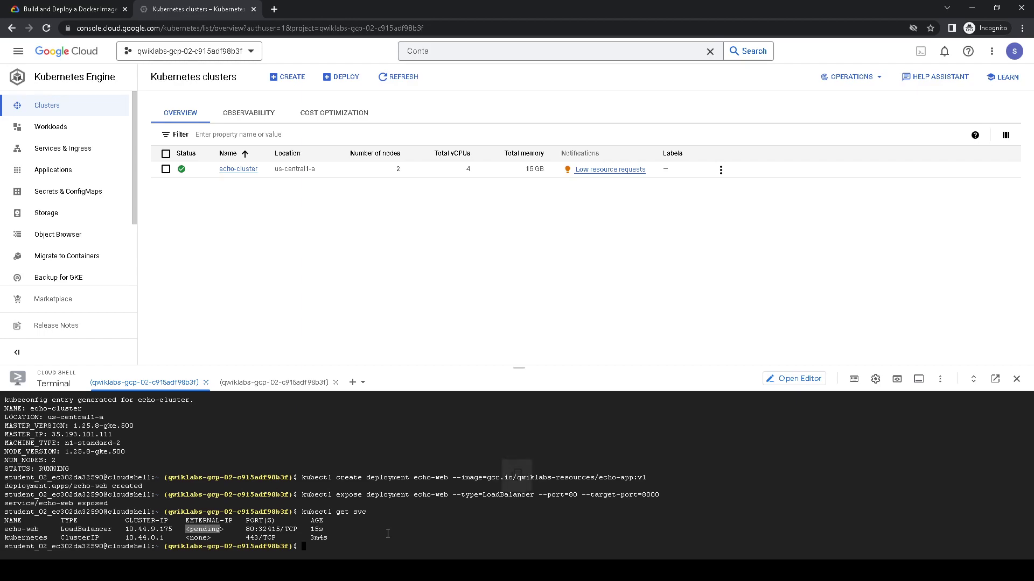
click(367, 544)
key(Up)
key(Return)
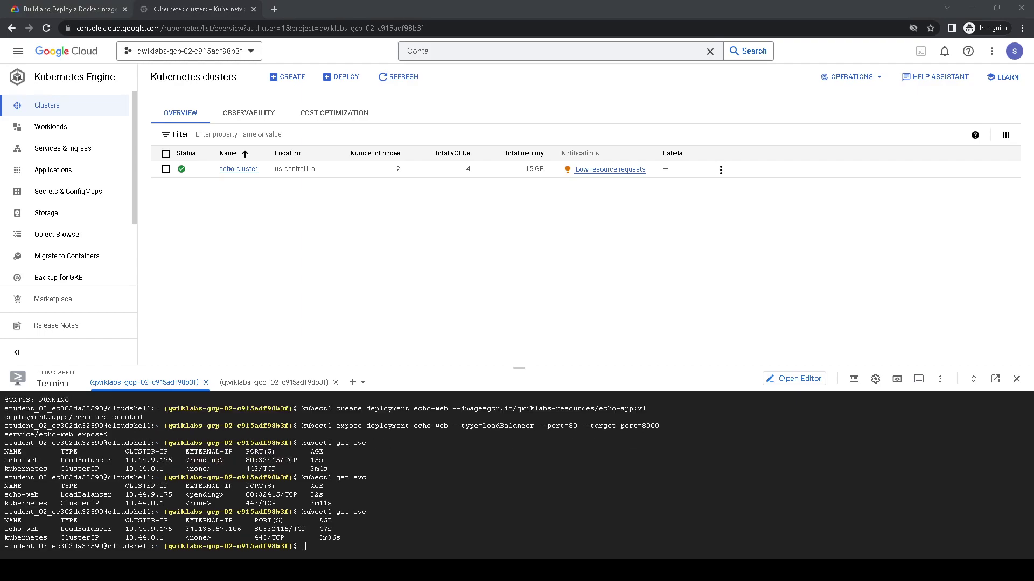
key(alt+Tab)
key(Up)
key(Return)
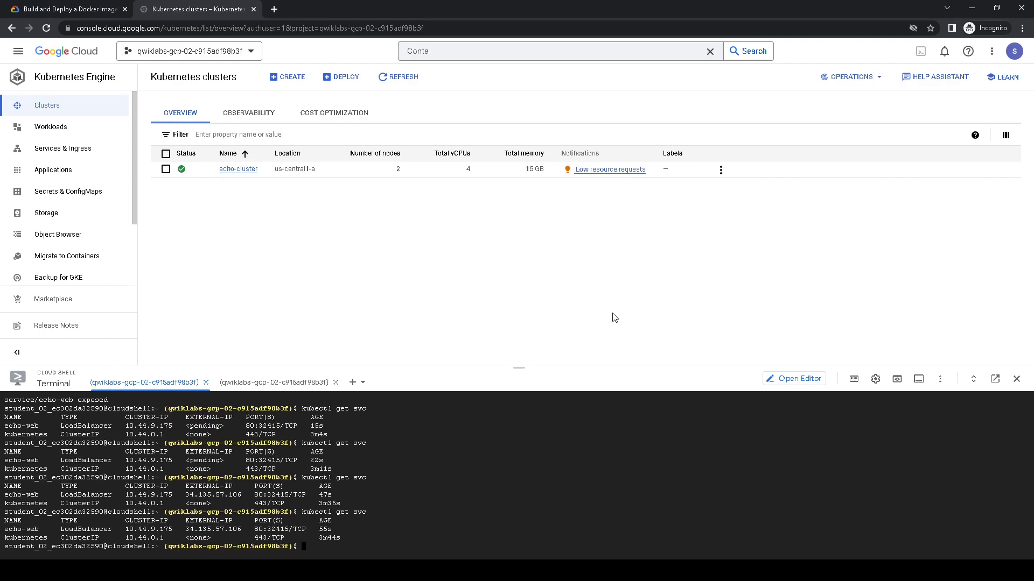
Step: Copy echo-web's external IP, open 34.135.57.106 in a new browser tab and inspect the application's response
drag(186, 528, 242, 529)
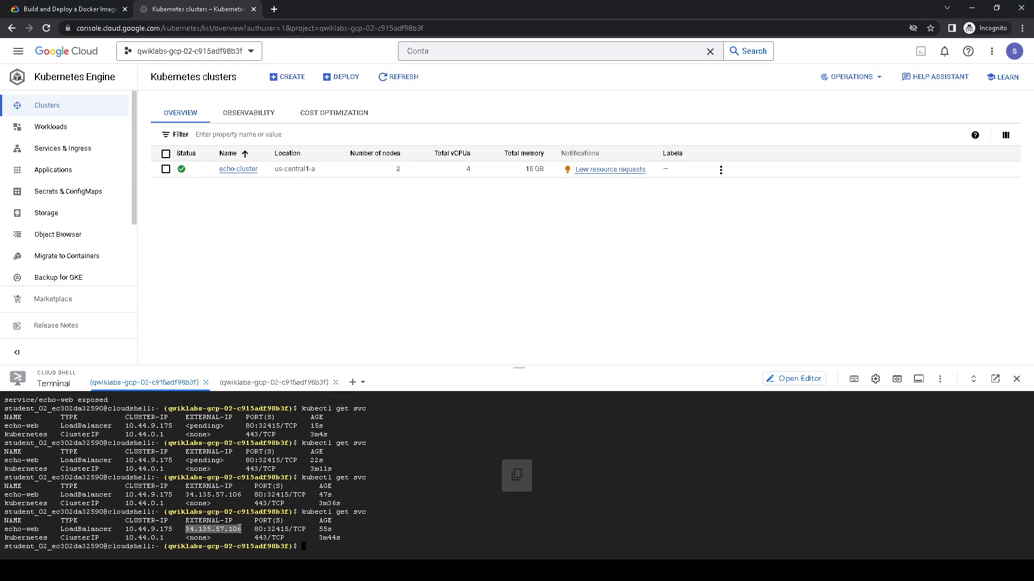
key(ctrl+c)
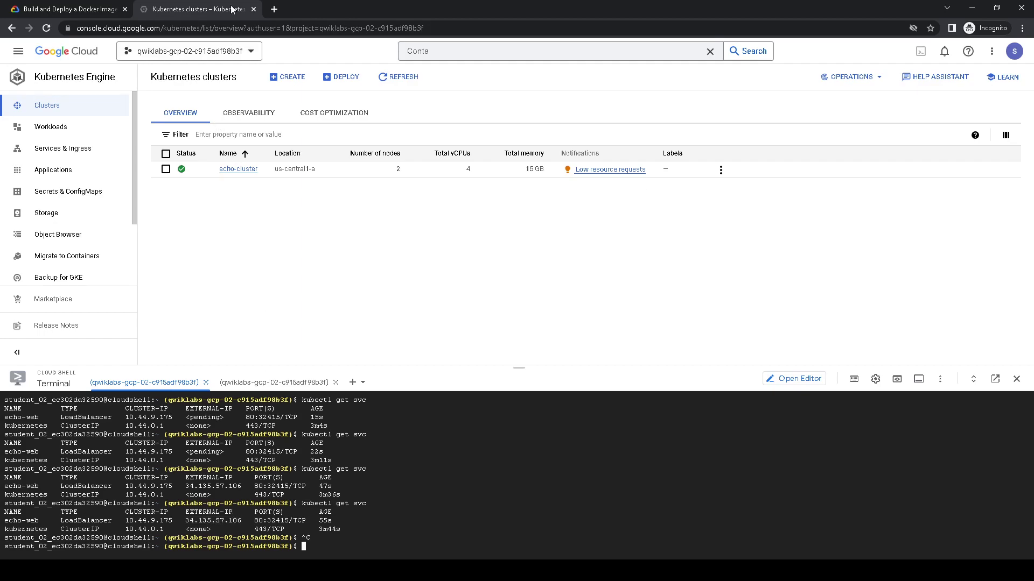
click(274, 9)
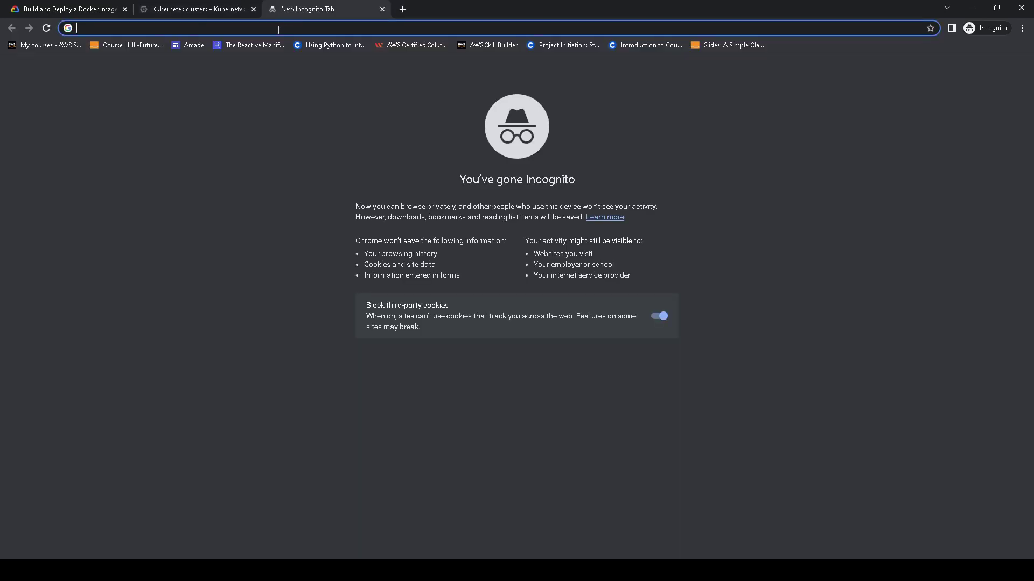
key(ctrl+v)
key(Return)
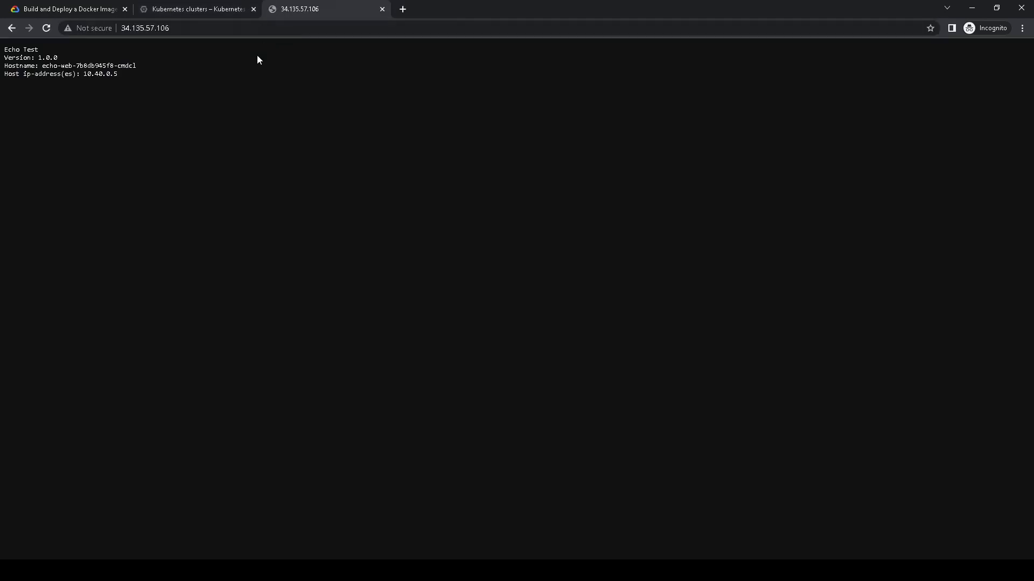
drag(3, 52, 129, 76)
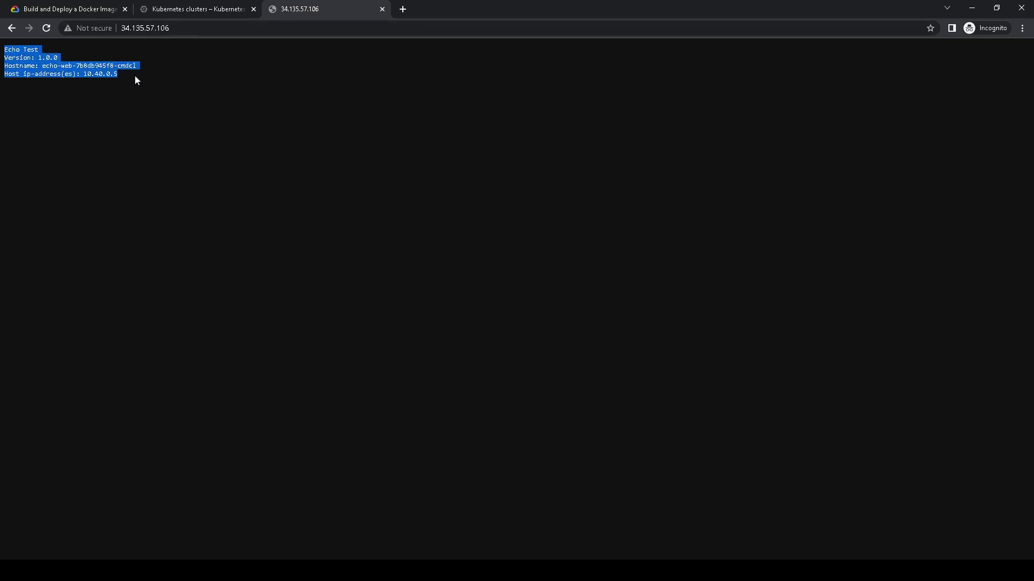
click(146, 82)
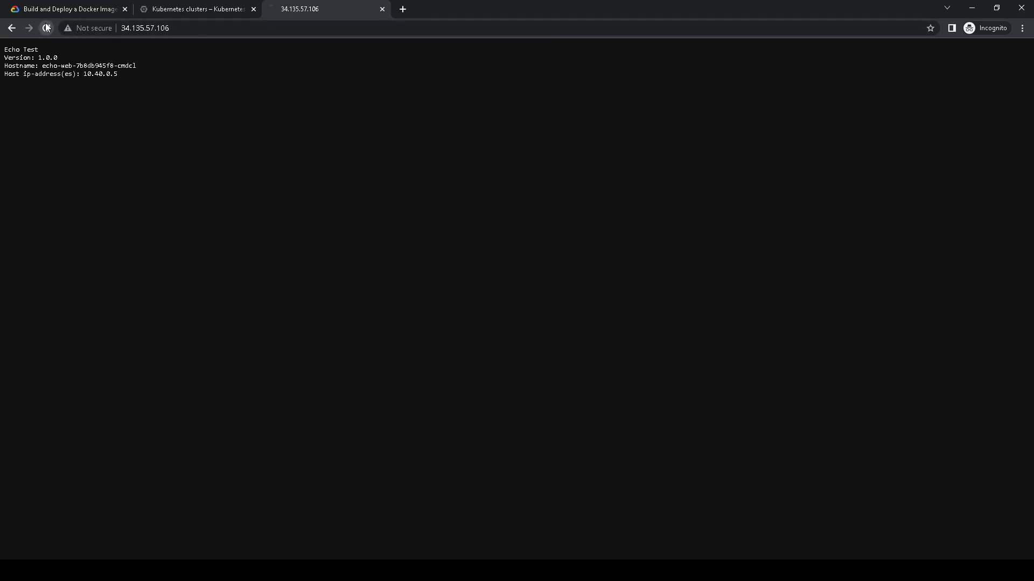
Step: Request the path /dfs on 34.135.57.106 to test the application's response to another URL
click(191, 29)
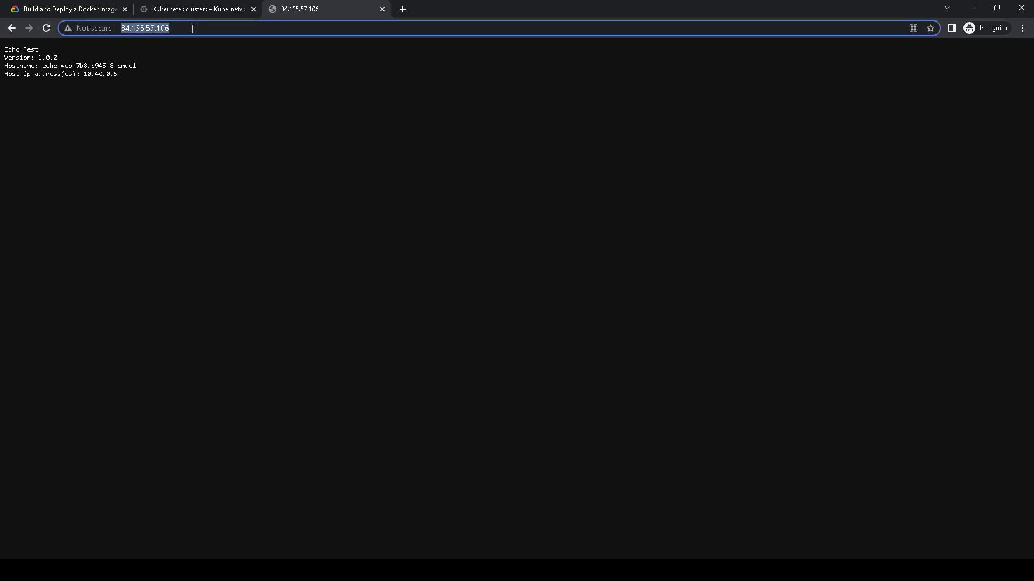
click(192, 29)
text(/dfs)
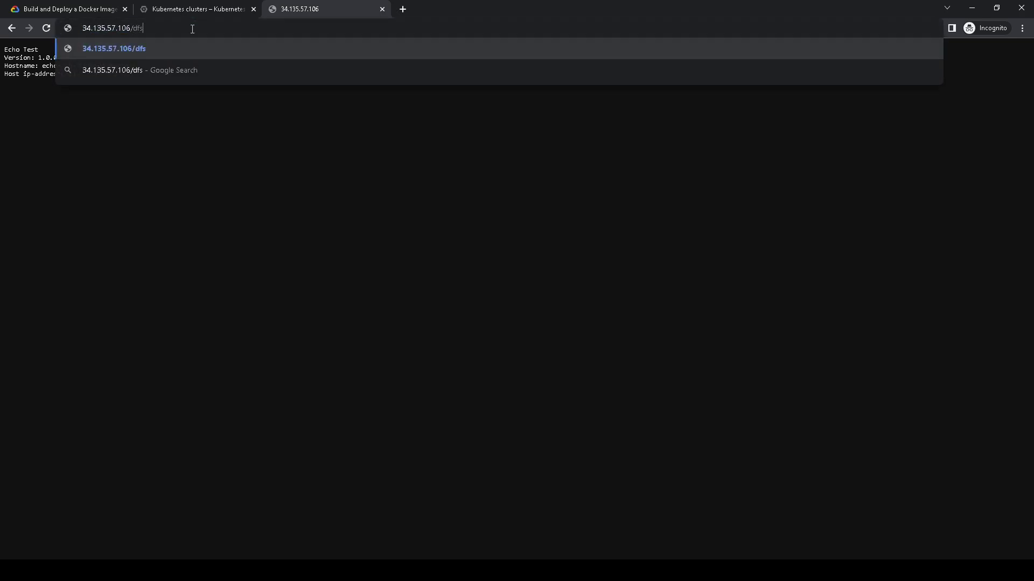
key(Return)
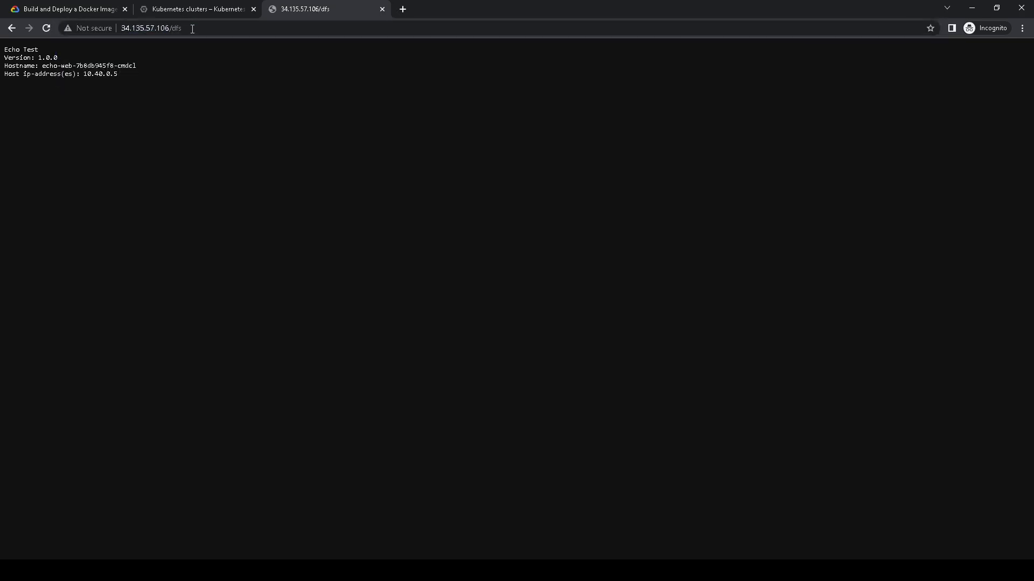
click(206, 29)
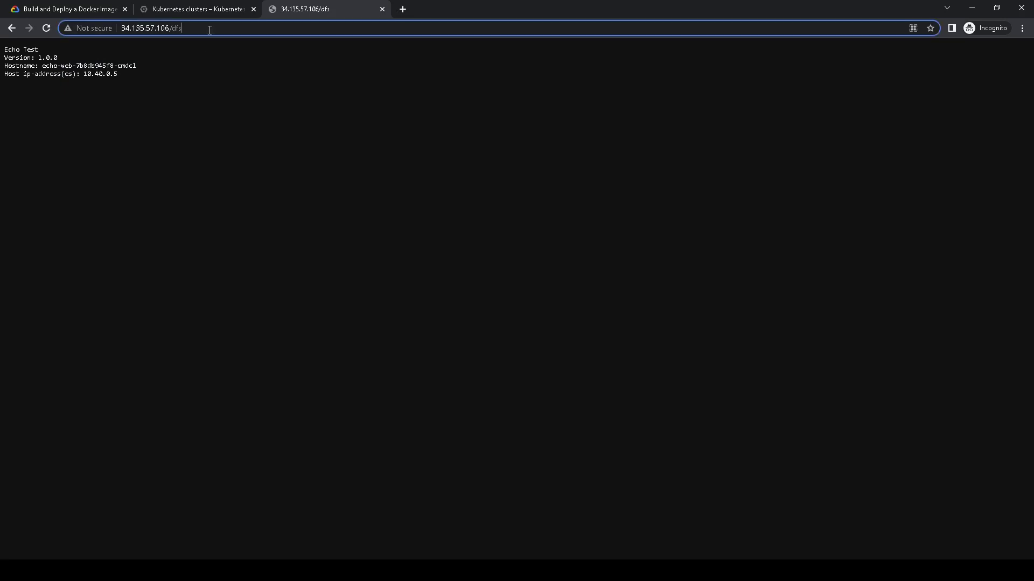
click(205, 28)
Step: Return to the lab page and run the Task 4 progress checks for the deployed application and the Echo-app service
click(81, 8)
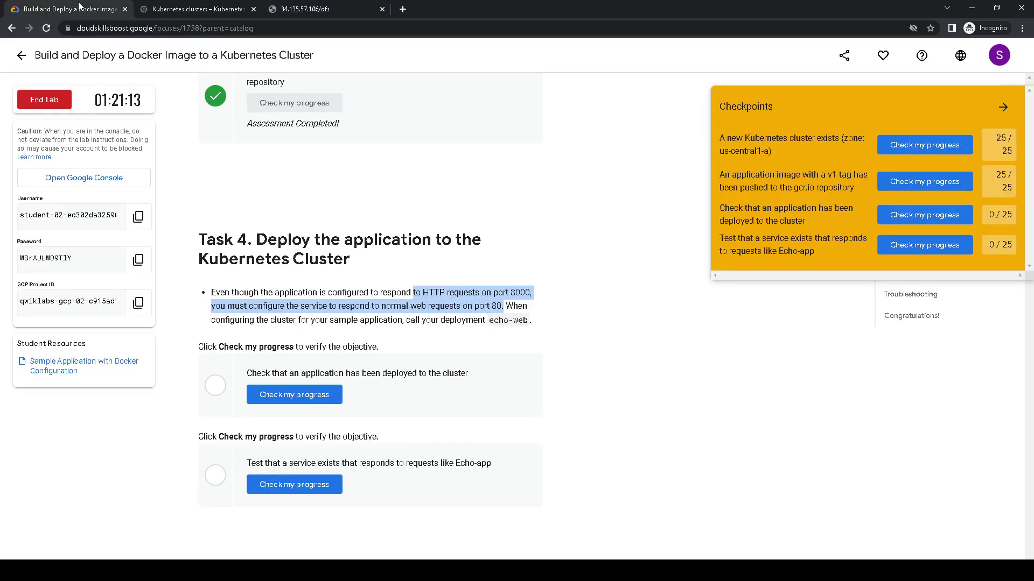
click(318, 396)
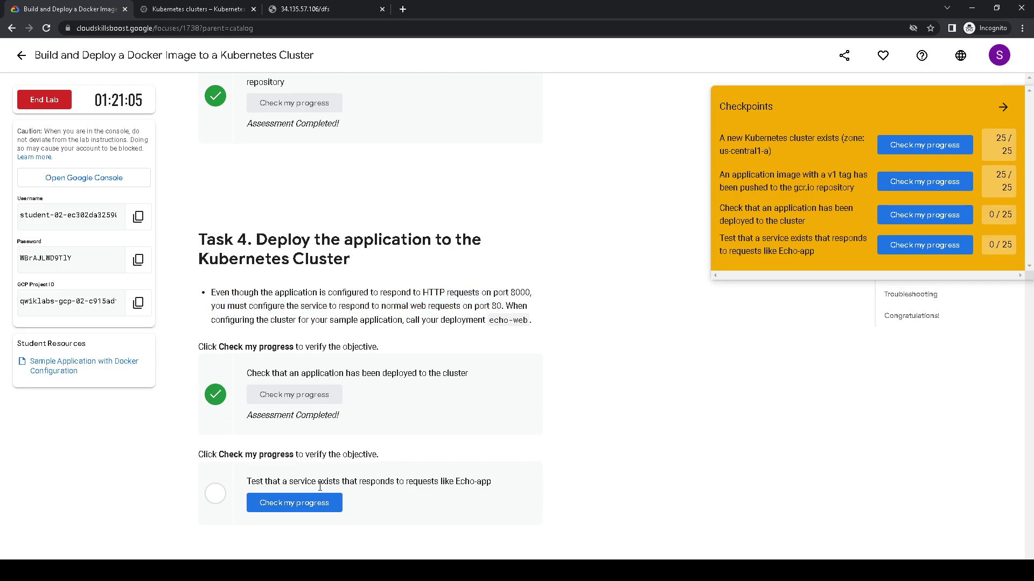
click(315, 499)
scroll(471, 436, down, 1)
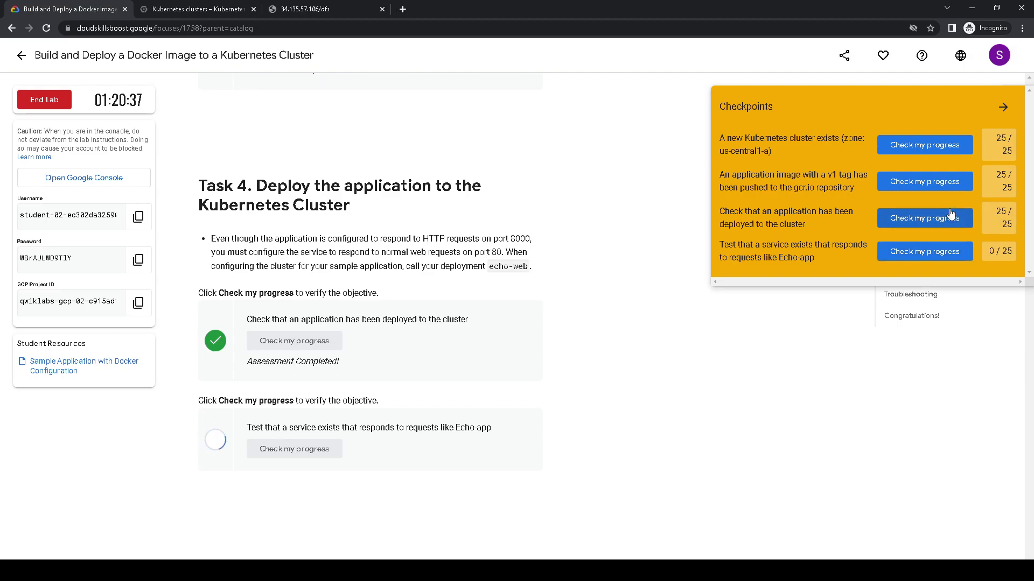
Step: Rerun the Echo-app service check from the Checkpoints list and review the Task 4 assessment results
click(946, 259)
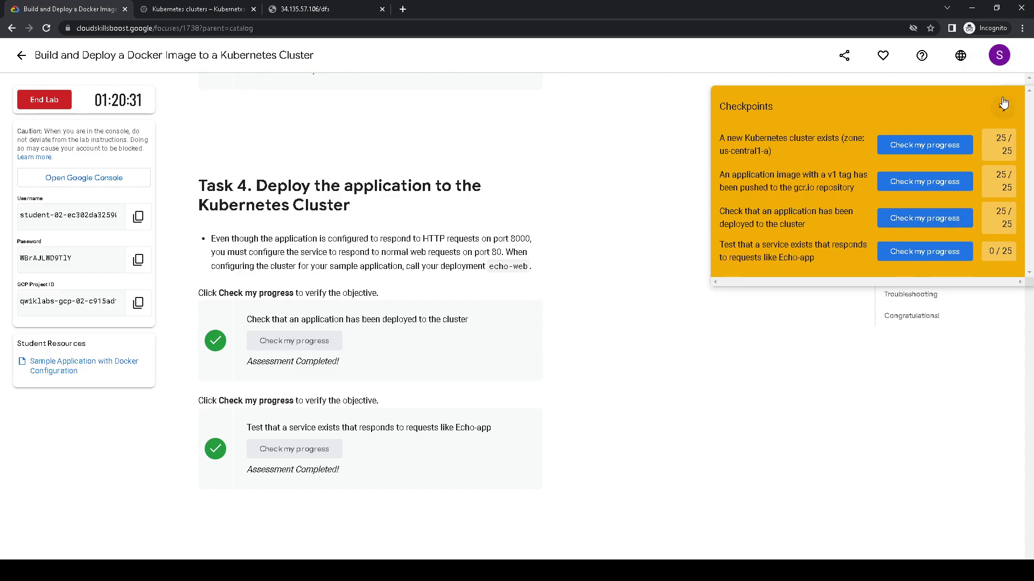
click(935, 260)
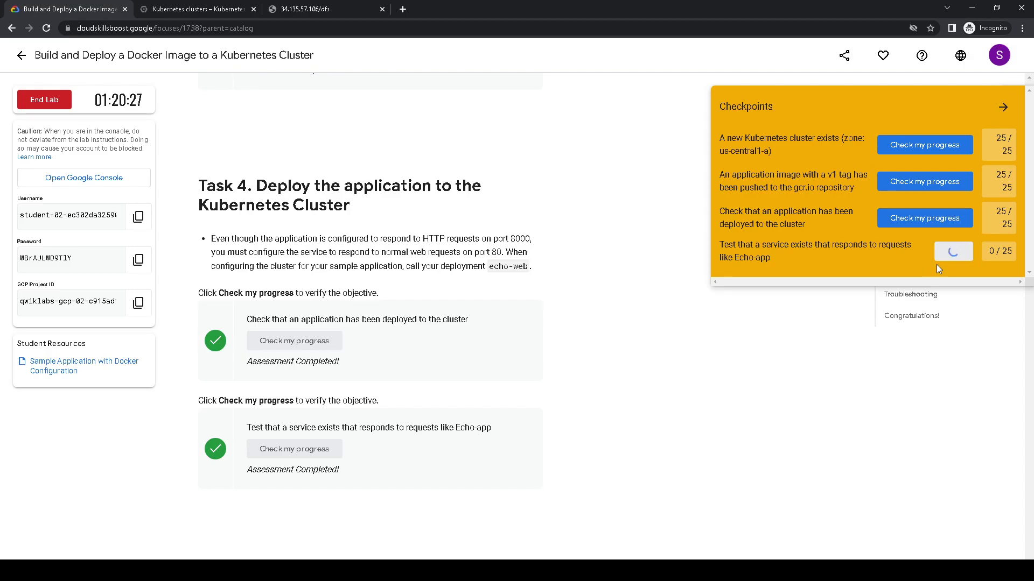
click(935, 258)
scroll(584, 473, down, 3)
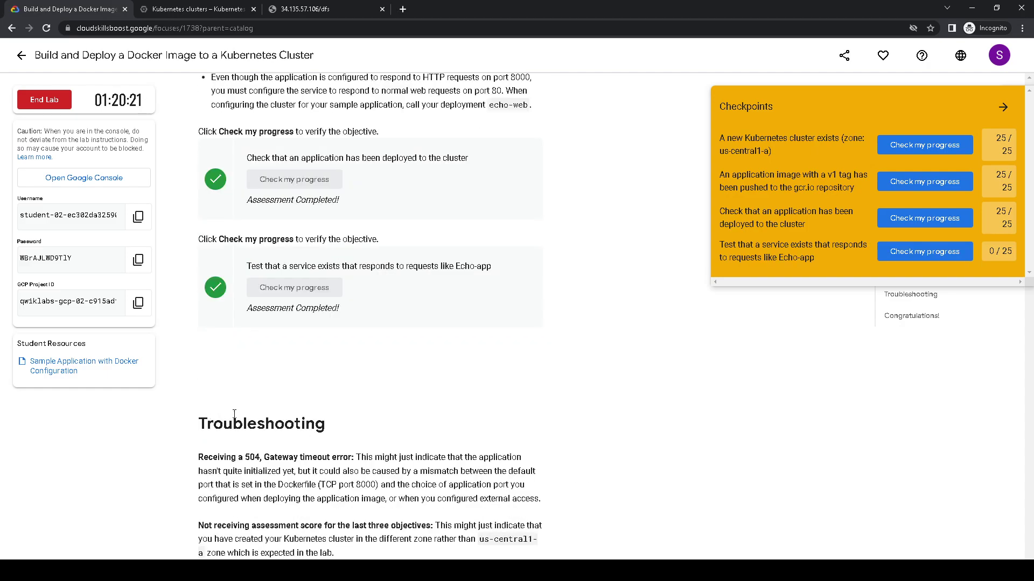